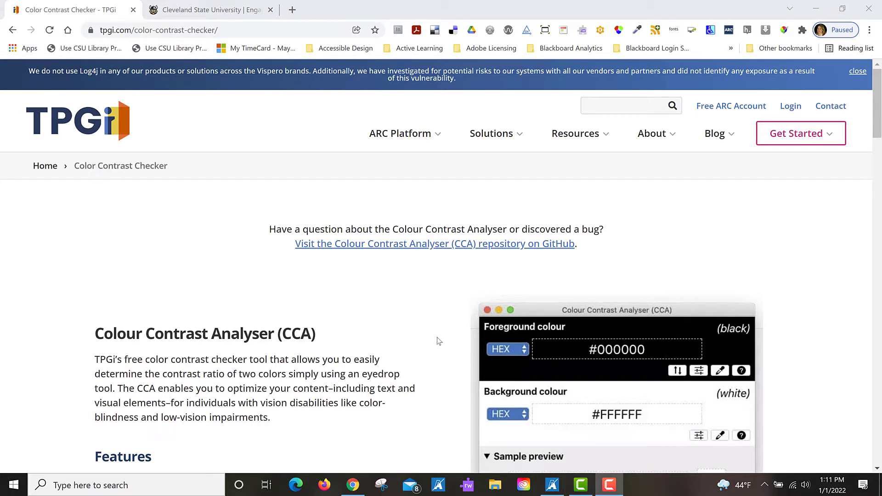
Scroll down the TPGi page to the Features list and the Windows/Mac download links.
{"action": "scroll", "coordinate": [437, 338], "scroll_direction": "down", "scroll_amount": 4}
{"action": "scroll", "coordinate": [438, 340], "scroll_direction": "down", "scroll_amount": 1}
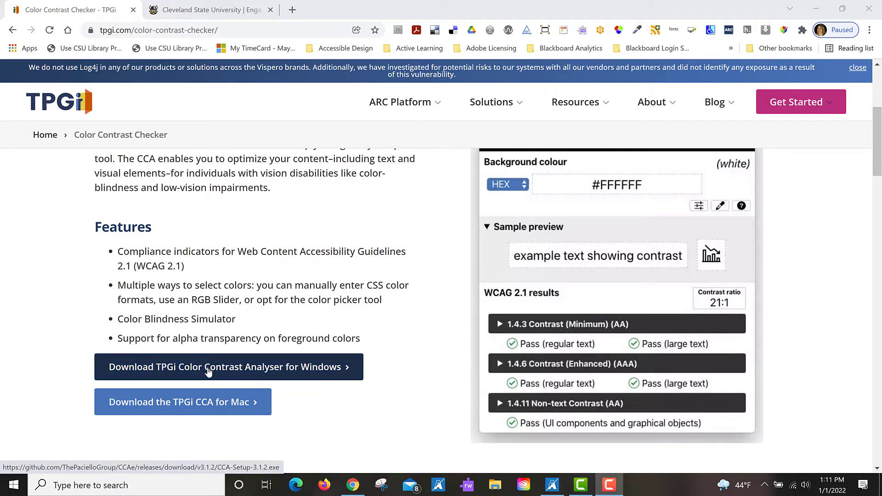
{"action": "left_click", "coordinate": [345, 367]}
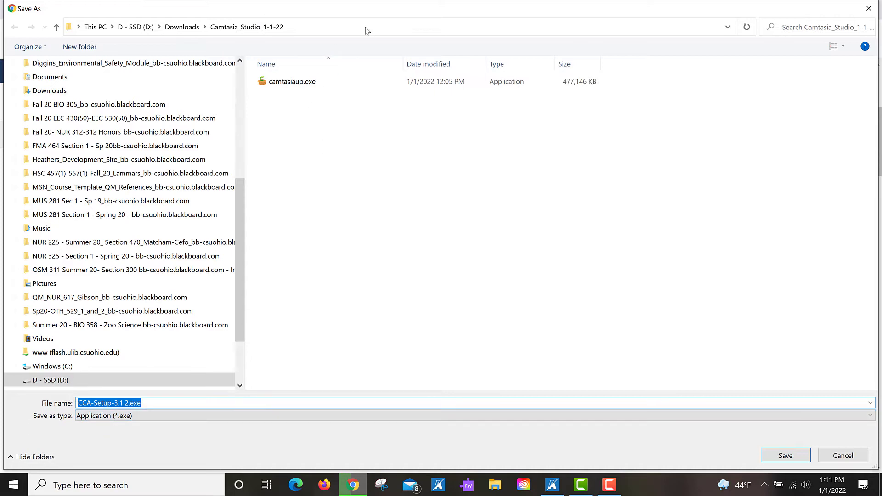
{"action": "left_click", "coordinate": [176, 26]}
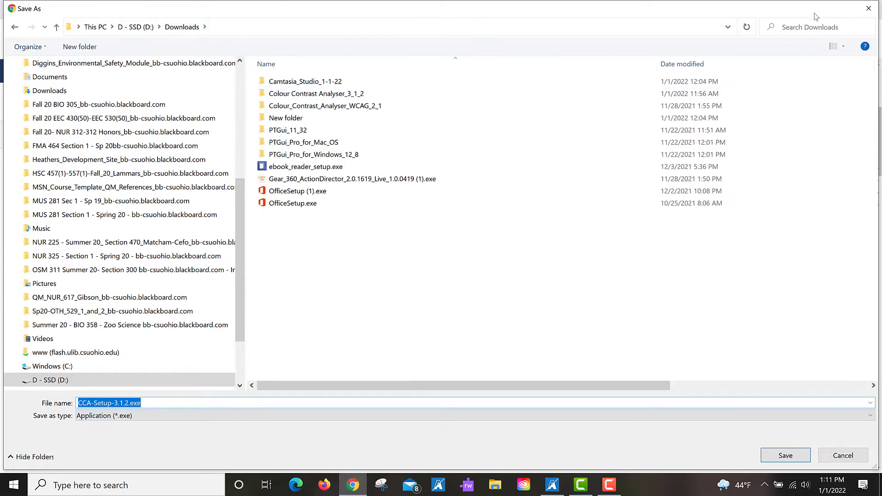
{"action": "left_click", "coordinate": [869, 8]}
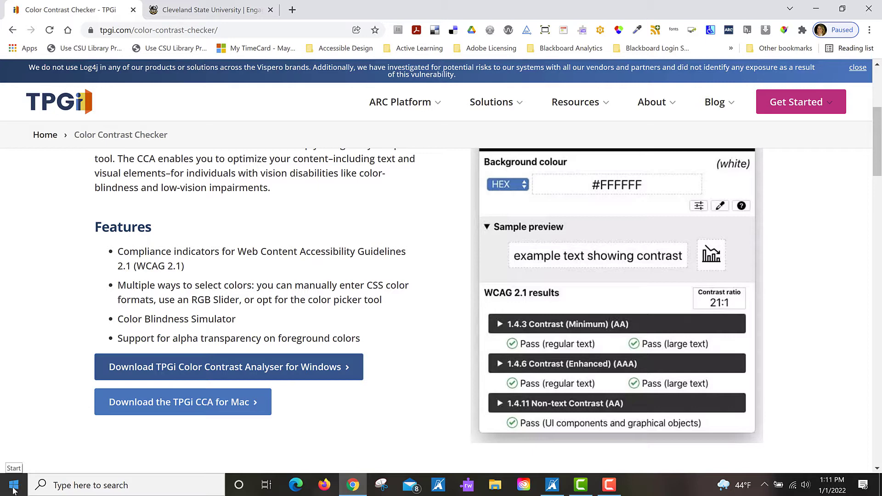
Bring the contrast analyser forward and load csuohio.edu in a new Chrome tab.
{"action": "mouse_move", "coordinate": [554, 492]}
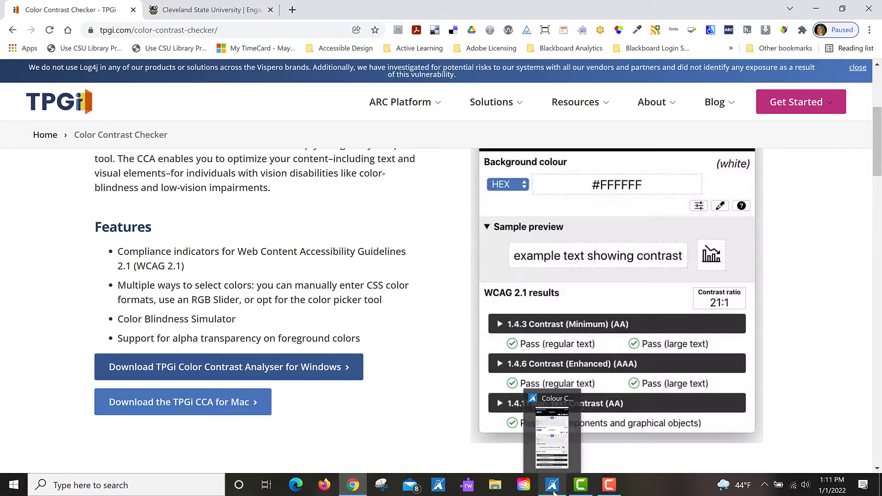
{"action": "left_click", "coordinate": [554, 490]}
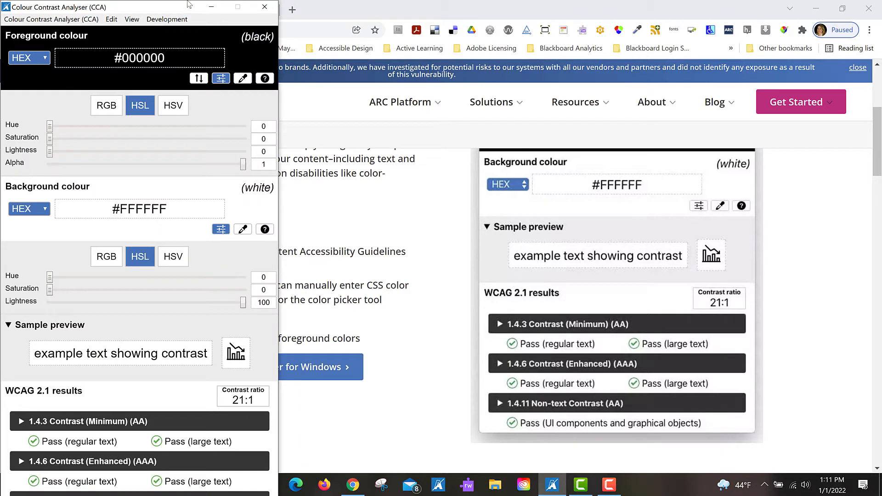
{"action": "left_click", "coordinate": [293, 10]}
{"action": "left_click", "coordinate": [319, 30]}
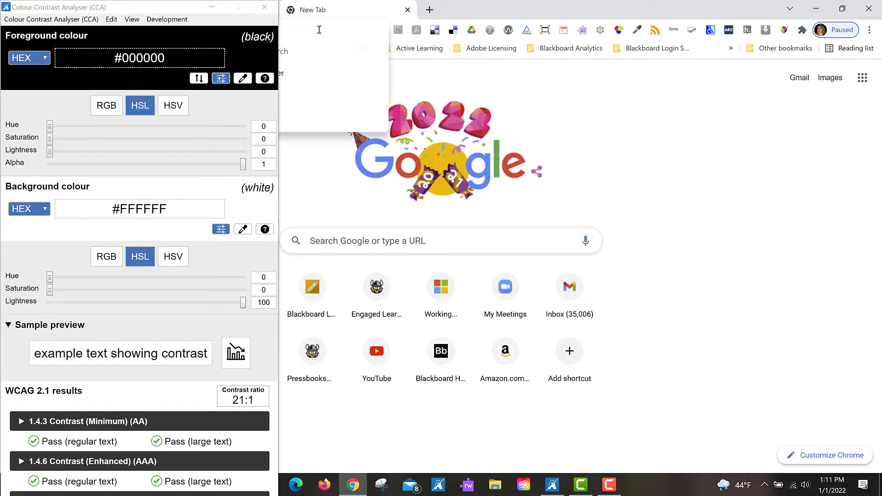
{"action": "type", "text": "csuohio.edu"}
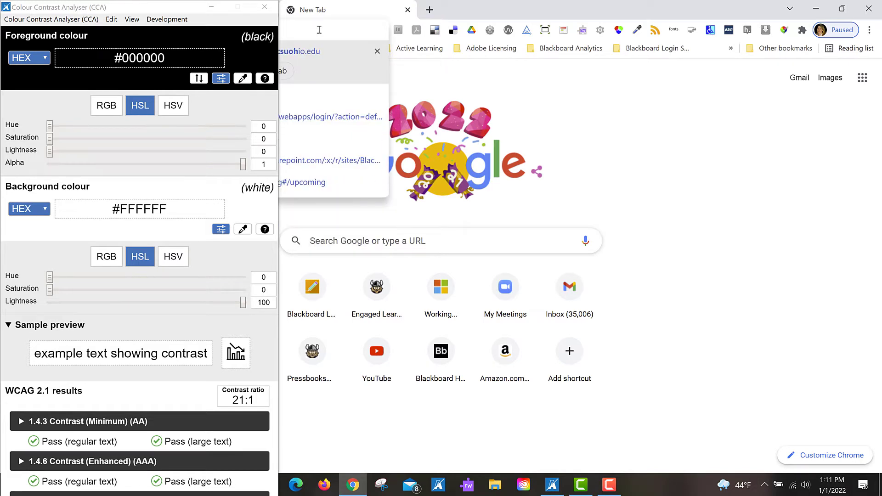
{"action": "key", "text": "Return"}
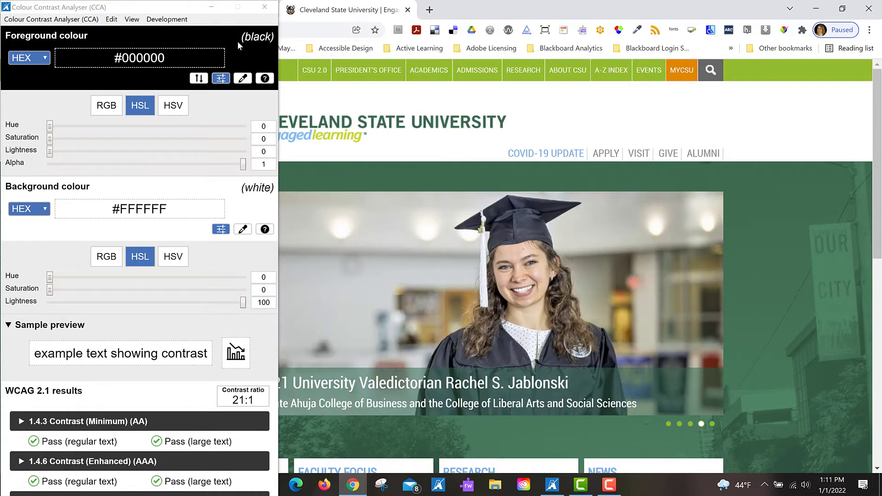
Sample the grey #999999 header text as foreground and the white page as background, giving 2.8:1.
{"action": "left_click", "coordinate": [243, 79]}
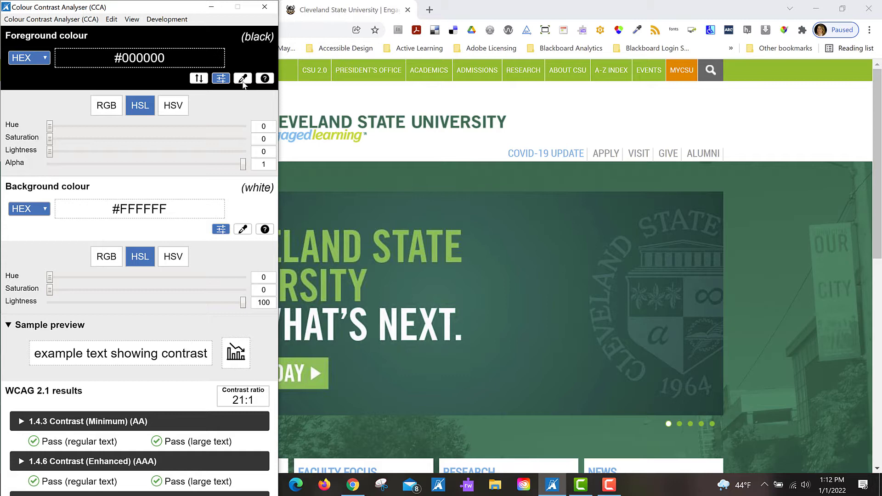
{"action": "left_click", "coordinate": [243, 80]}
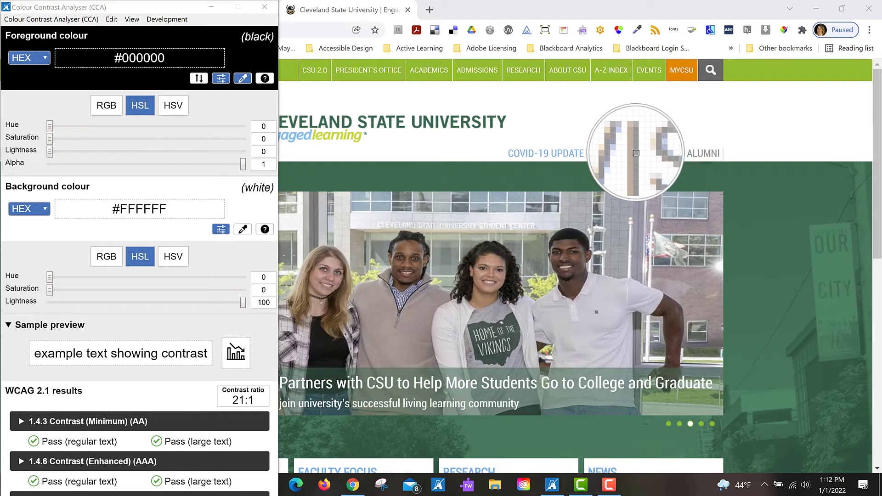
{"action": "left_click", "coordinate": [636, 153]}
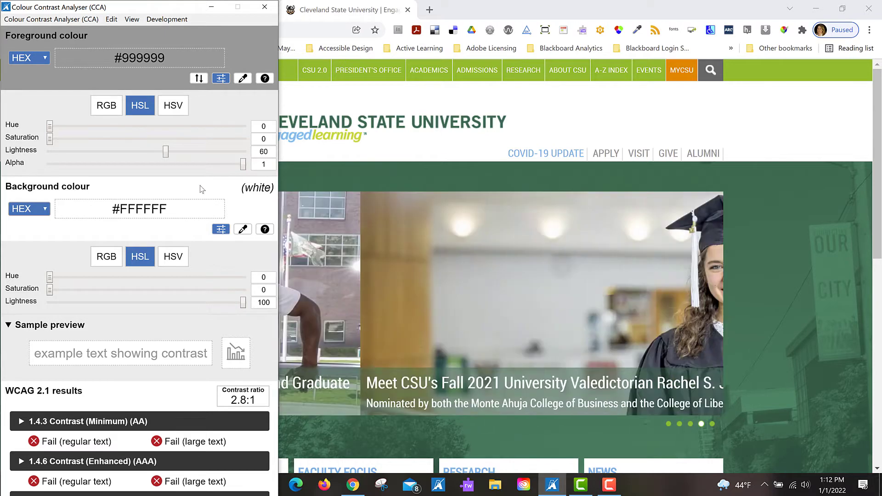
{"action": "left_click", "coordinate": [243, 230]}
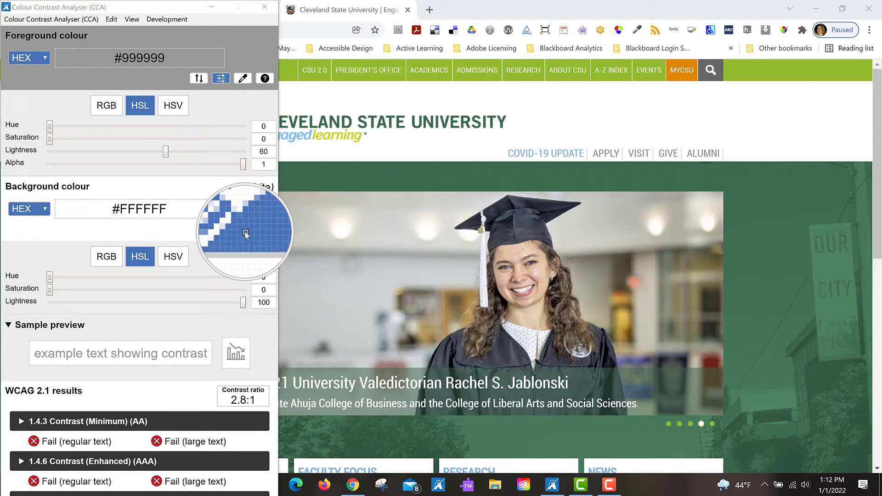
{"action": "left_click", "coordinate": [679, 117]}
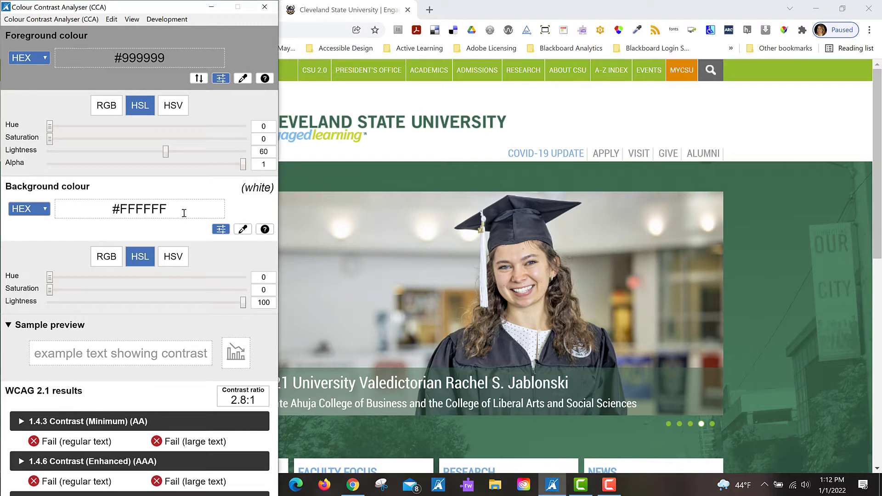
{"action": "left_click", "coordinate": [173, 60]}
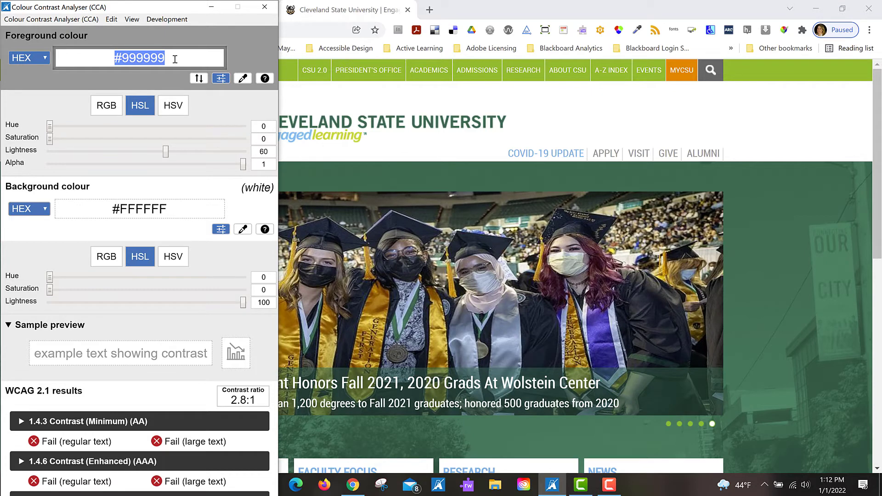
{"action": "left_click", "coordinate": [106, 107]}
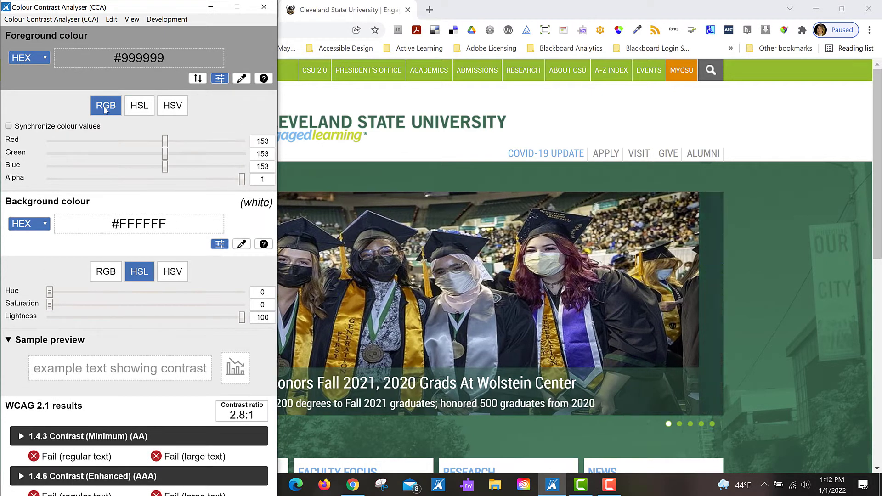
{"action": "left_click", "coordinate": [145, 113]}
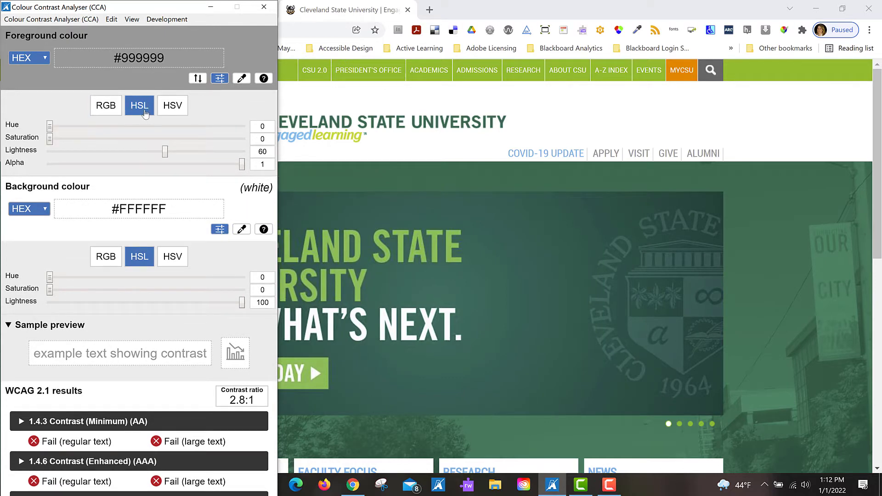
{"action": "left_click", "coordinate": [178, 111]}
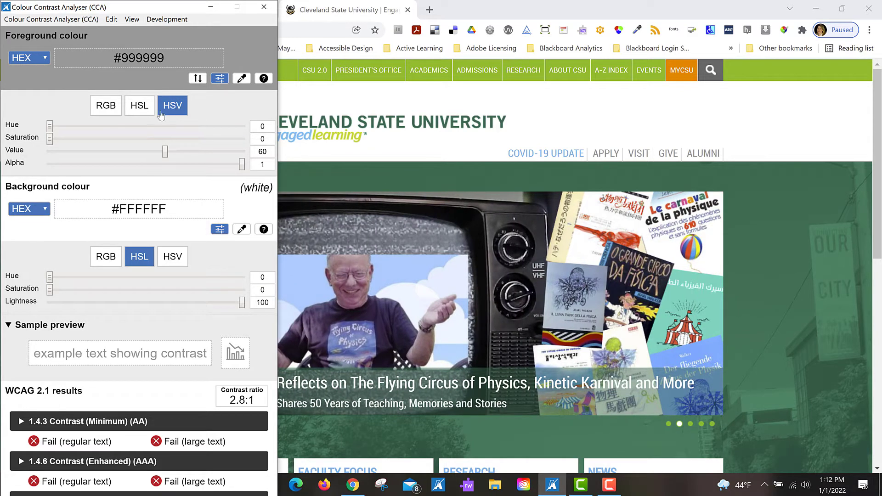
{"action": "left_click", "coordinate": [144, 113]}
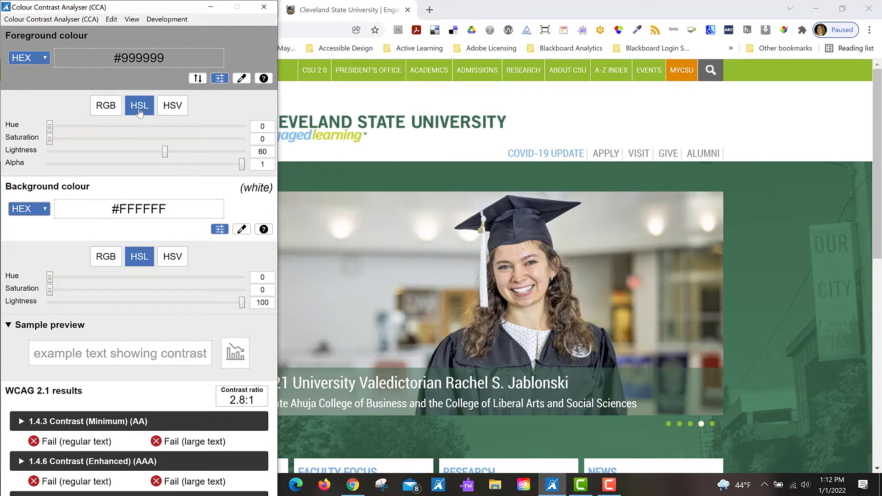
{"action": "left_click", "coordinate": [103, 113]}
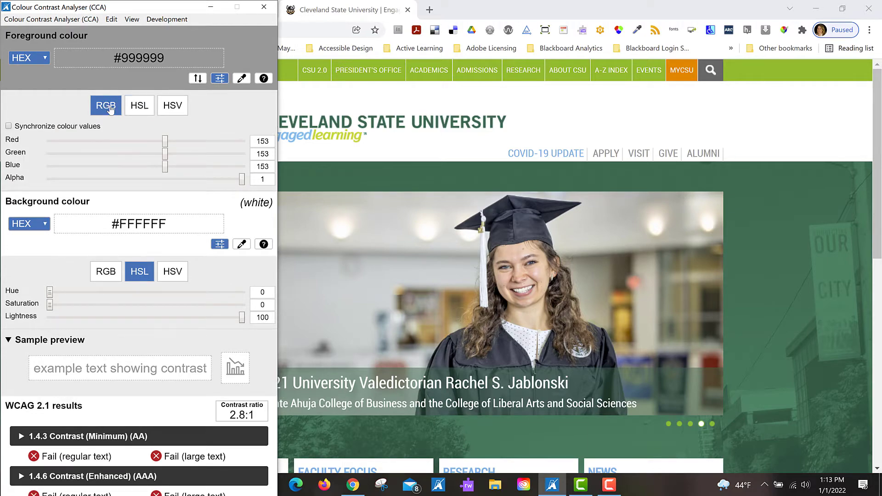
{"action": "left_click", "coordinate": [138, 110]}
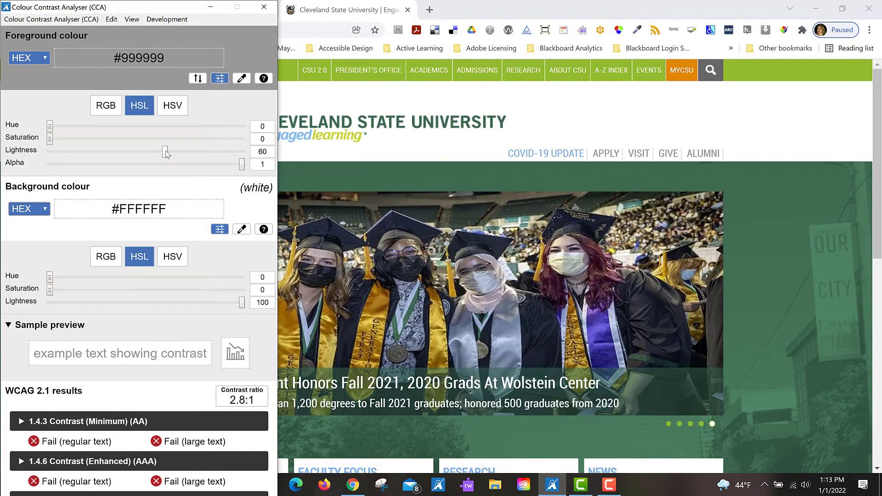
Lower the foreground lightness from 60 to 45, giving #737373 at 4.8:1.
{"action": "left_click_drag", "start_coordinate": [166, 154], "coordinate": [136, 153]}
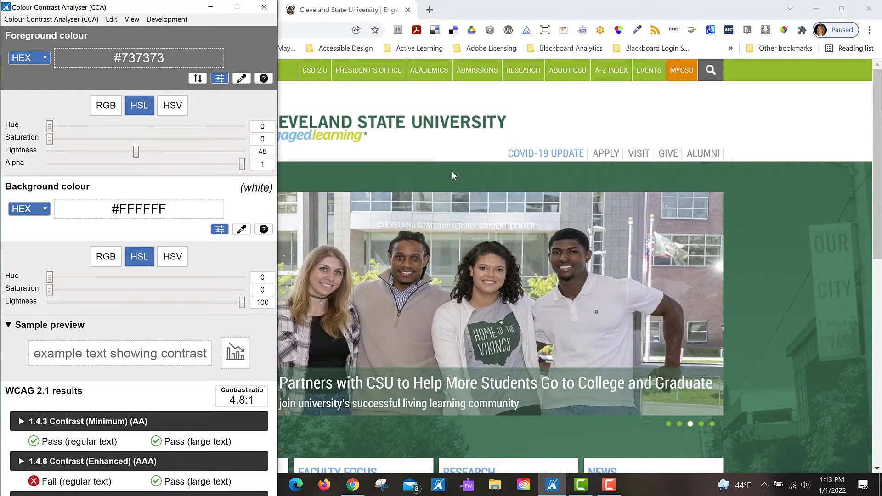
Open Chrome's developer tools from the browser's main menu.
{"action": "left_click", "coordinate": [870, 30]}
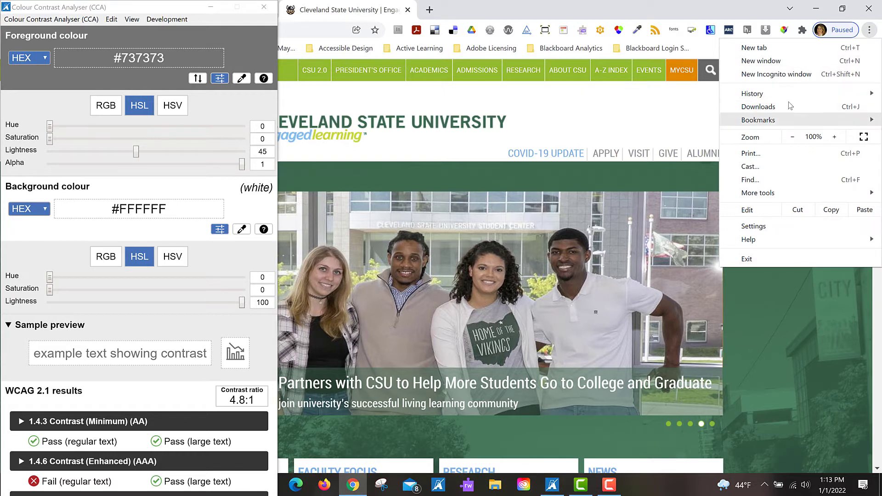
{"action": "mouse_move", "coordinate": [780, 192]}
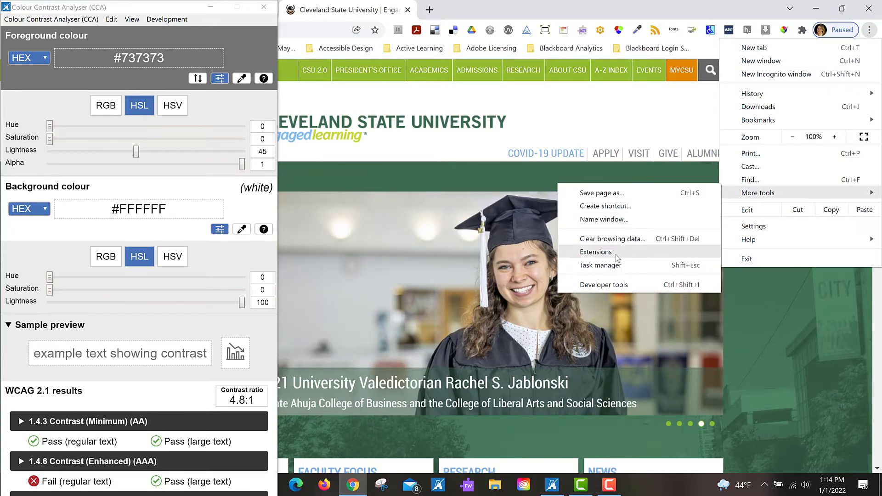
{"action": "left_click", "coordinate": [611, 291]}
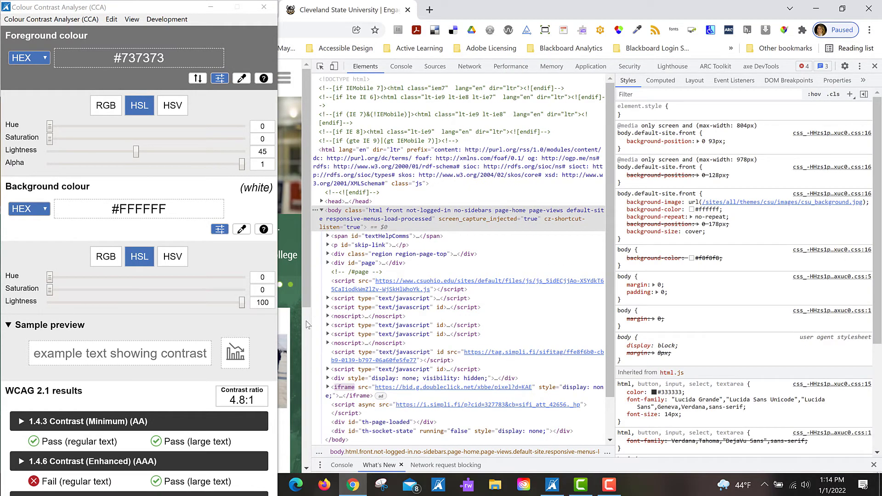
Widen the page beside the inspector and inspect the APPLY link's markup.
{"action": "left_click_drag", "start_coordinate": [313, 275], "coordinate": [695, 299]}
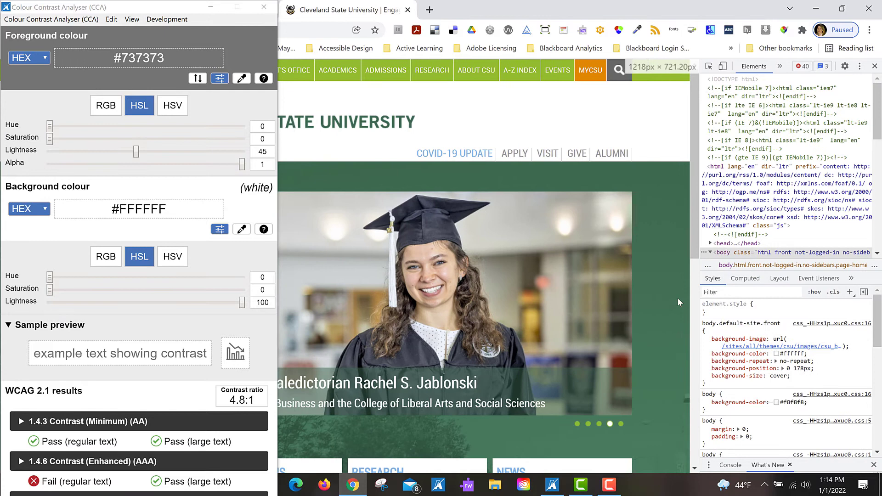
{"action": "right_click", "coordinate": [519, 154]}
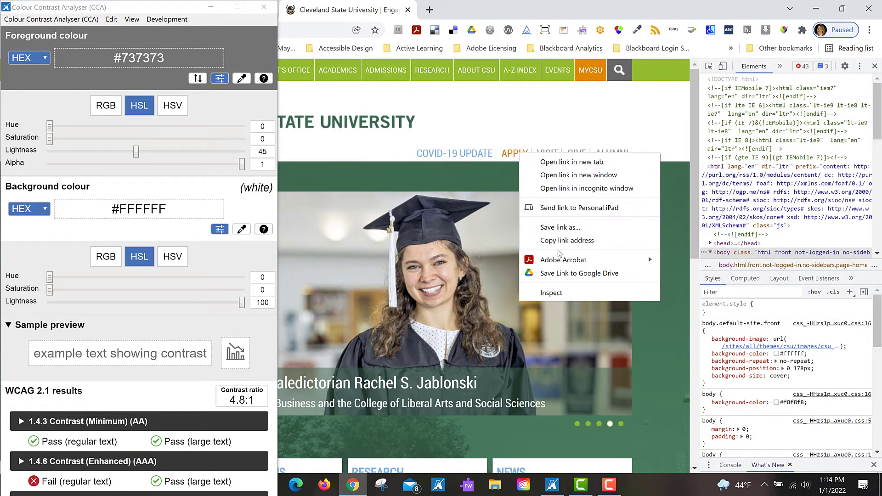
{"action": "left_click", "coordinate": [561, 291]}
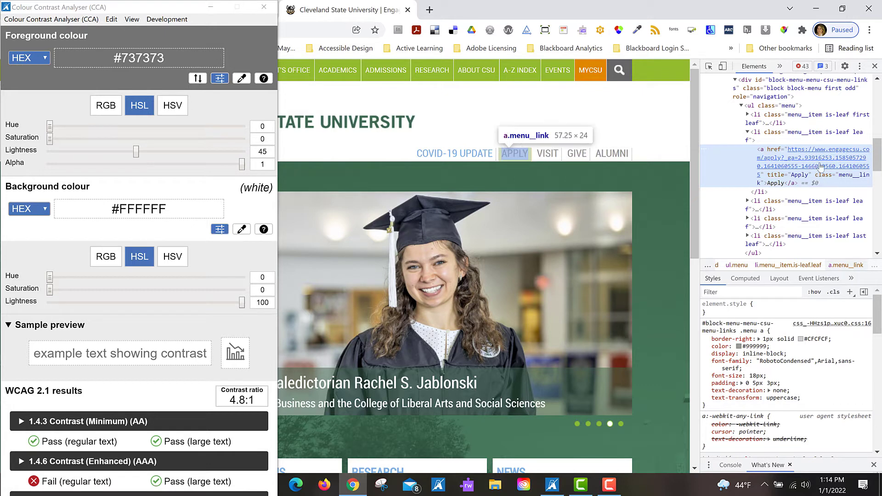
Add an inline style="color:#737373" to the APPLY anchor tag and close the developer tools.
{"action": "right_click", "coordinate": [837, 173]}
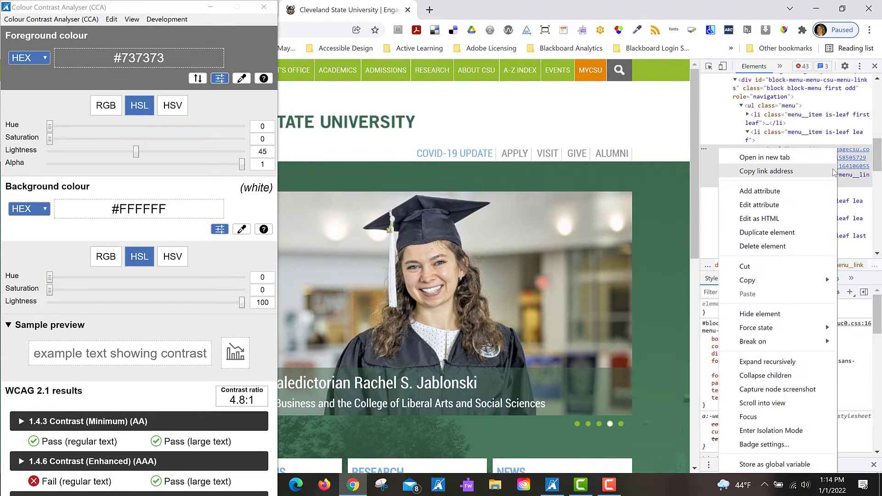
{"action": "left_click", "coordinate": [774, 219]}
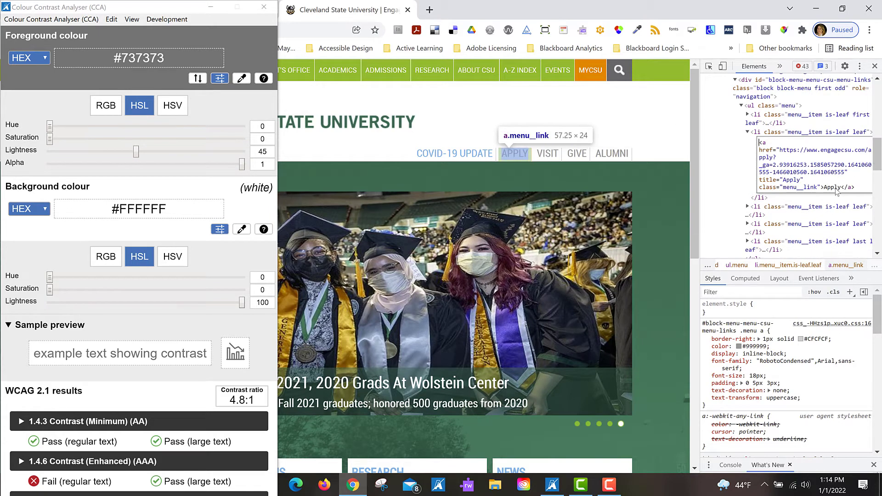
{"action": "left_click", "coordinate": [821, 188], "text": "shift"}
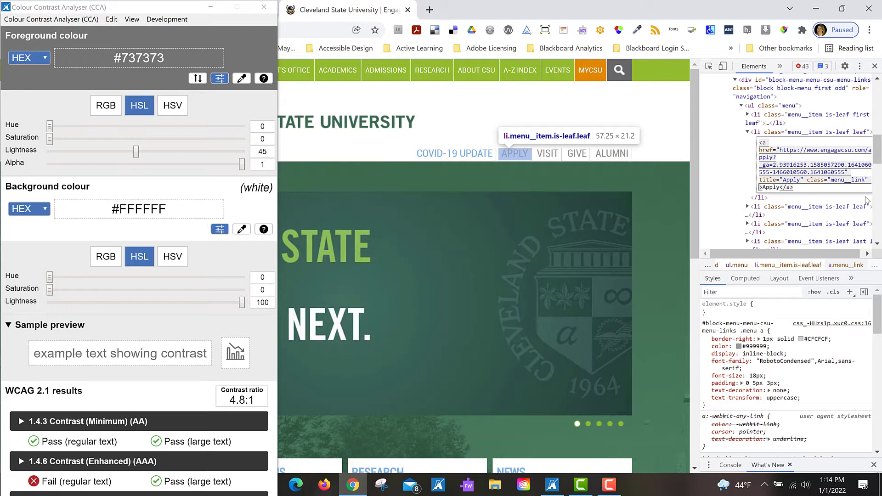
{"action": "type", "text": "style=\""}
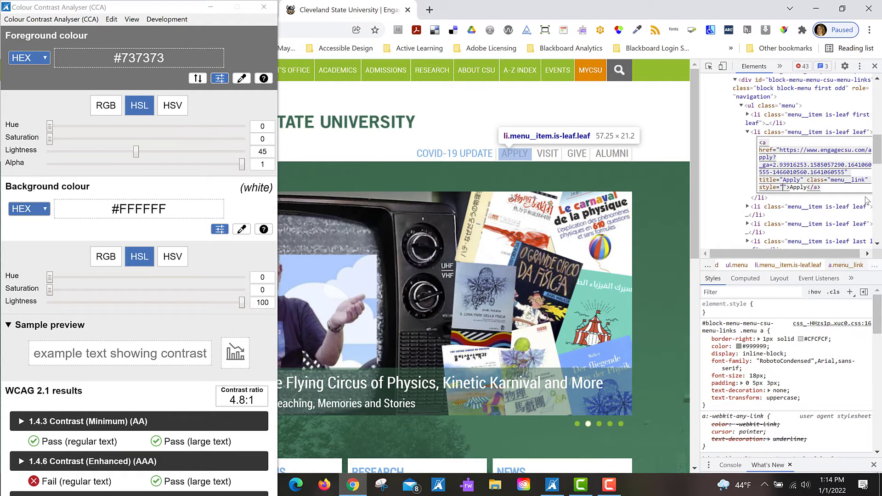
{"action": "type", "text": "color:#"}
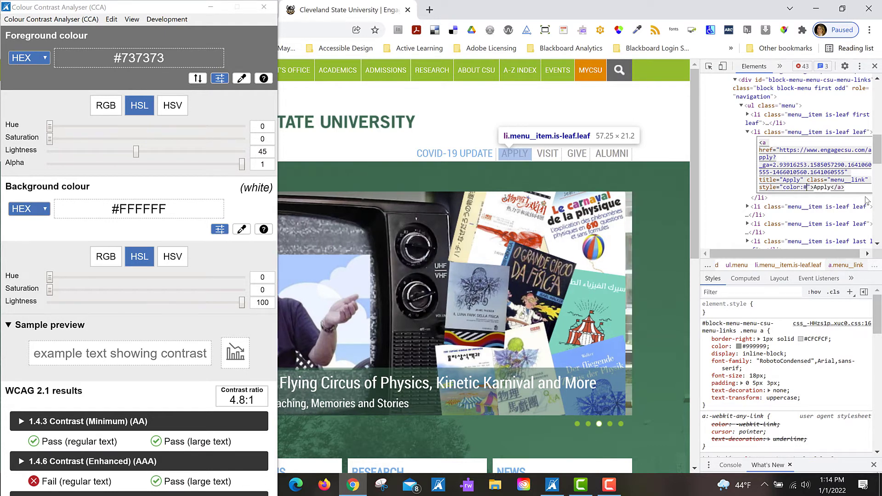
{"action": "type", "text": "7373"}
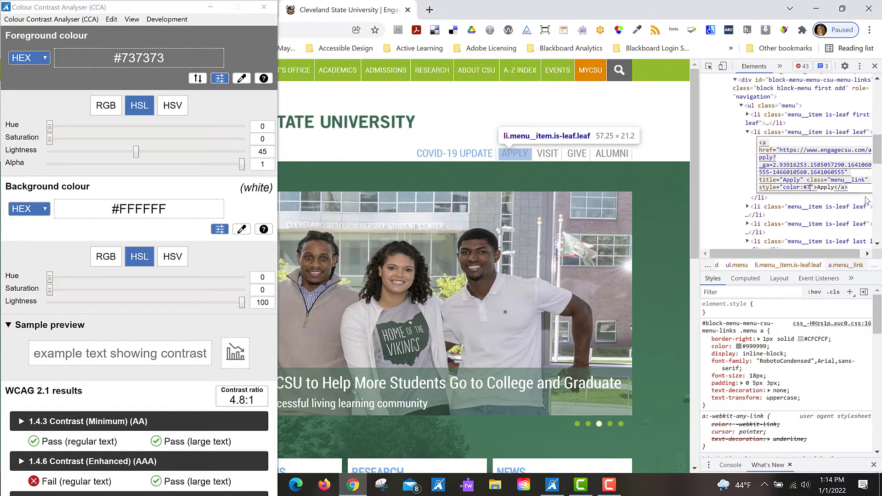
{"action": "type", "text": "73"}
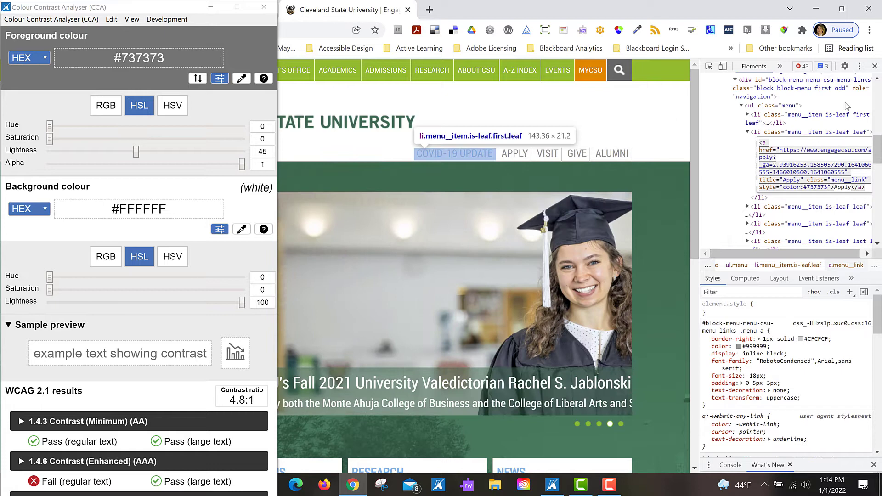
{"action": "left_click", "coordinate": [874, 67]}
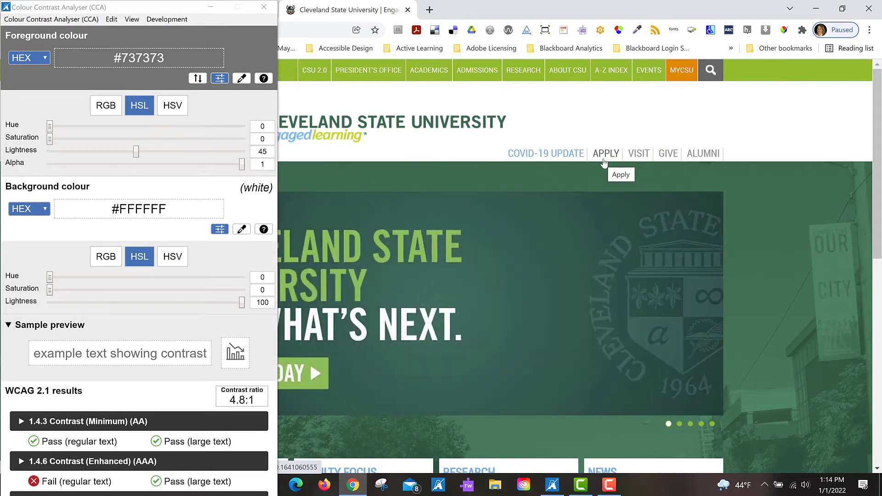
Copy the #737373-on-white results from CCA and launch a blank Word document.
{"action": "left_click", "coordinate": [112, 20]}
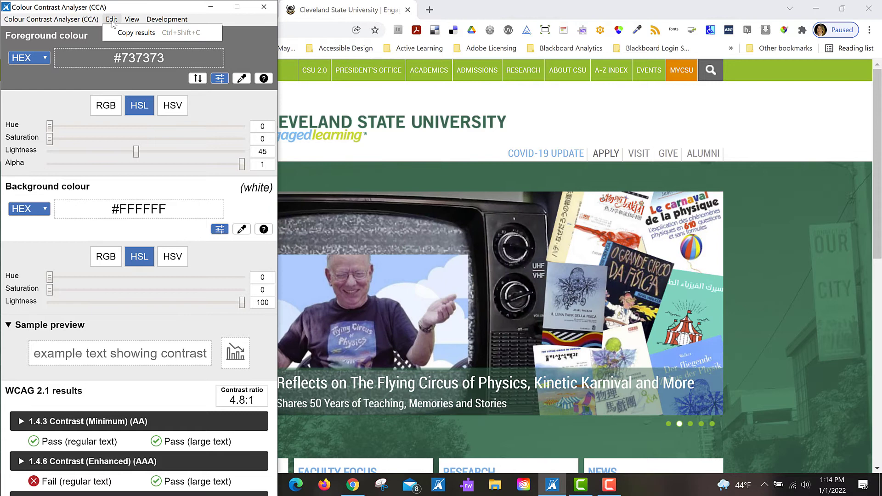
{"action": "left_click", "coordinate": [127, 33]}
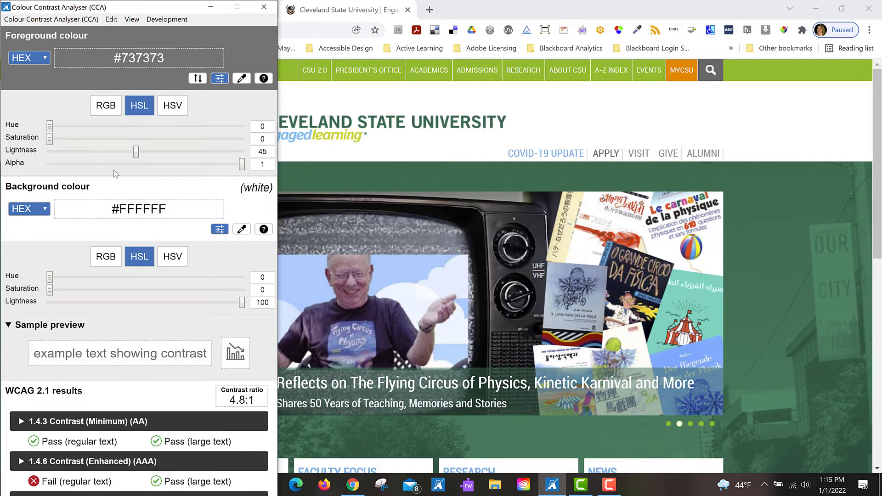
{"action": "left_click_drag", "start_coordinate": [141, 9], "coordinate": [278, 20]}
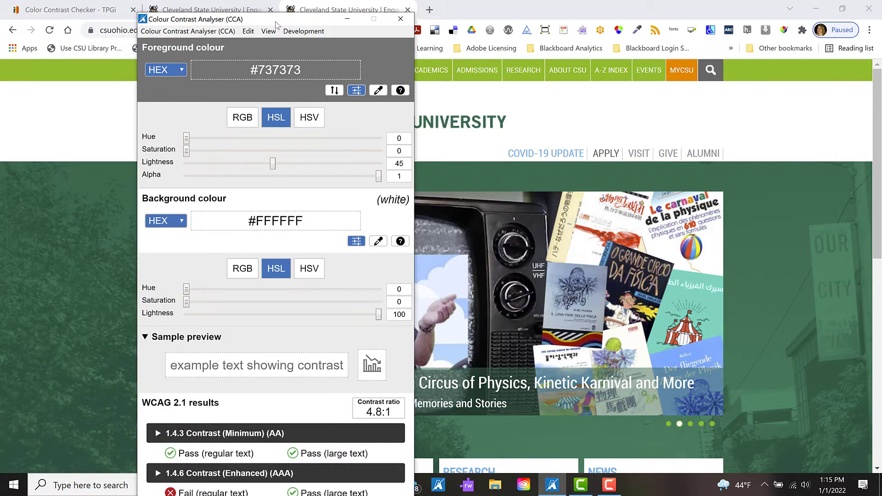
{"action": "left_click", "coordinate": [14, 485]}
{"action": "left_click", "coordinate": [403, 228]}
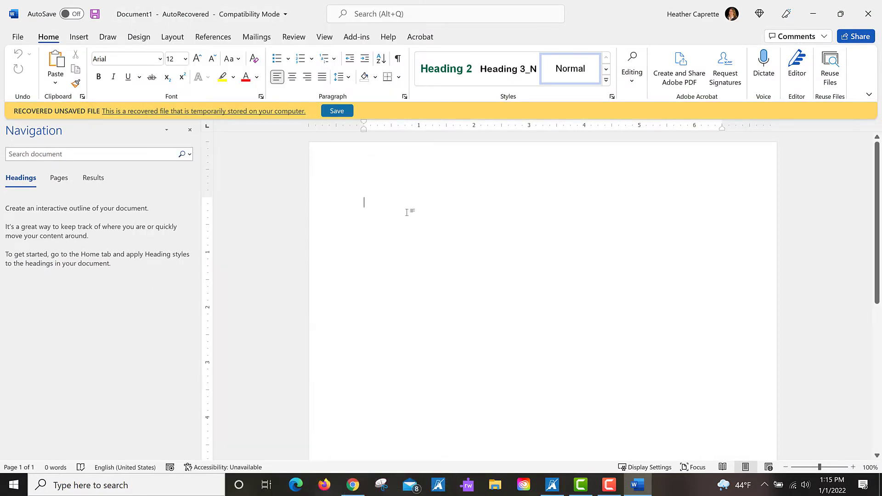
Paste the contrast results and put 'Secondary Navigation to Meet WCAG' on its own first line.
{"action": "key", "text": "ctrl+v"}
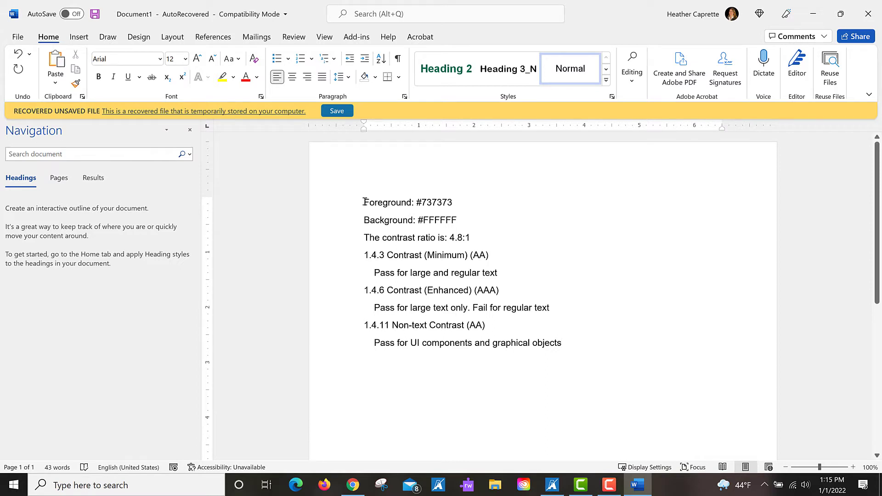
{"action": "left_click", "coordinate": [365, 202]}
{"action": "type", "text": "Secondary"}
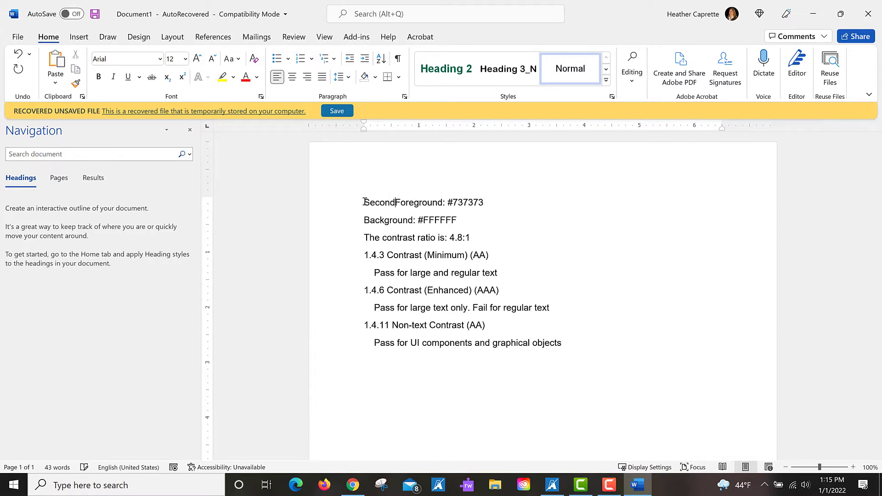
{"action": "type", "text": " Navigatio"}
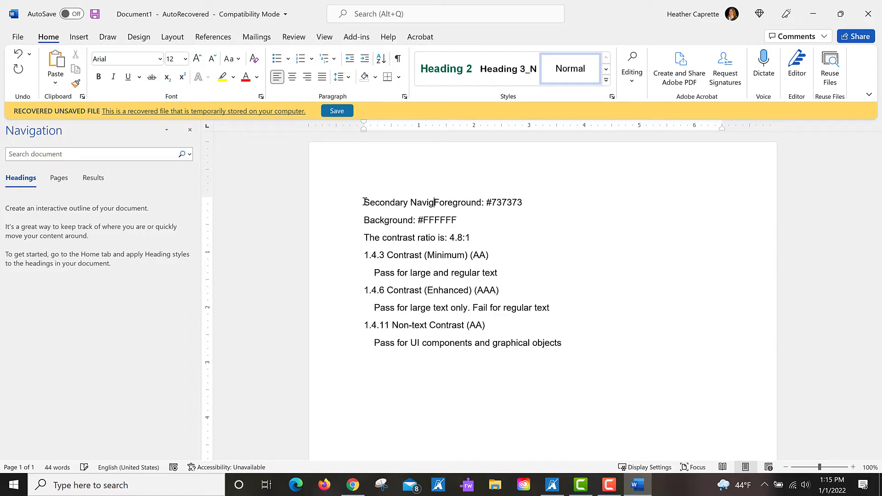
{"action": "type", "text": "n"}
{"action": "type", "text": " to Meet"}
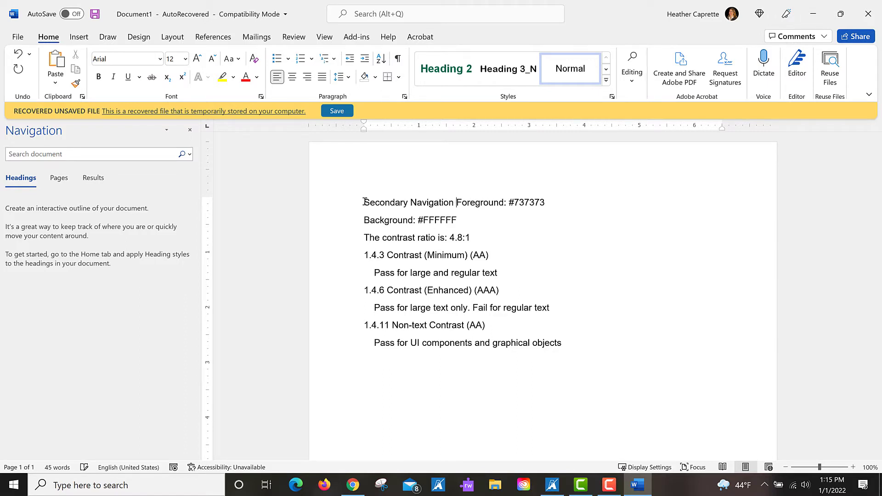
{"action": "type", "text": " WCA"}
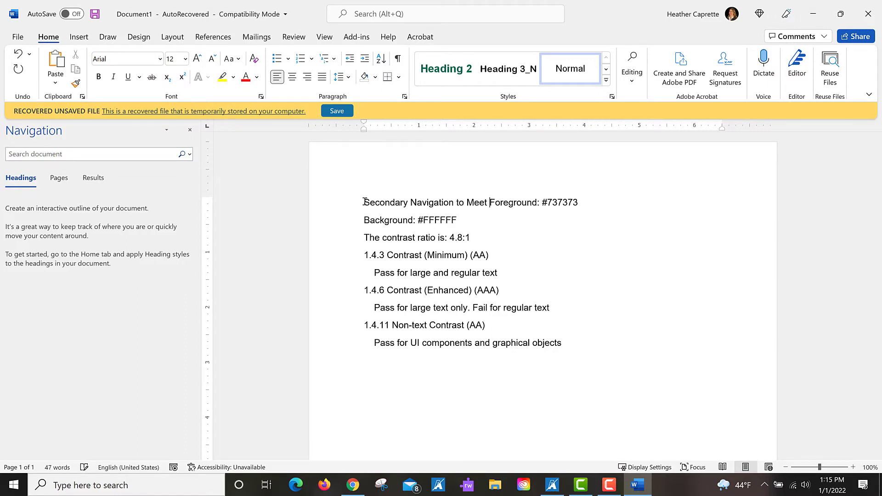
{"action": "type", "text": "G"}
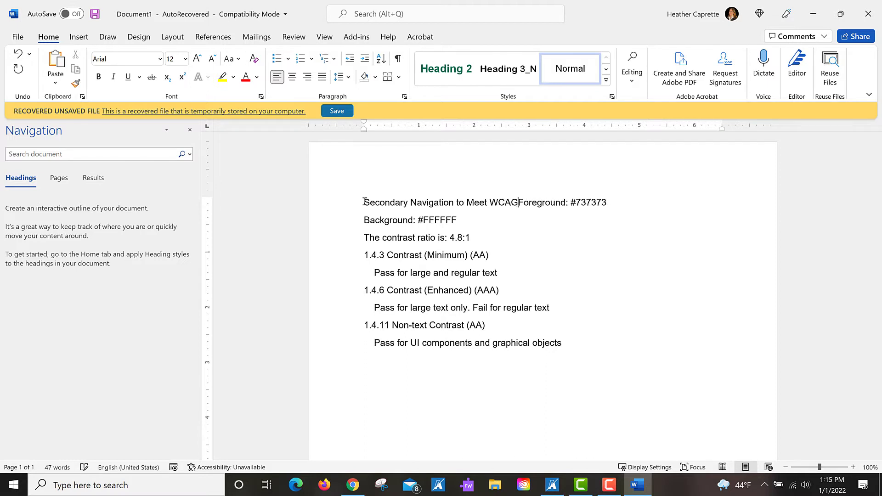
{"action": "key", "text": "Return"}
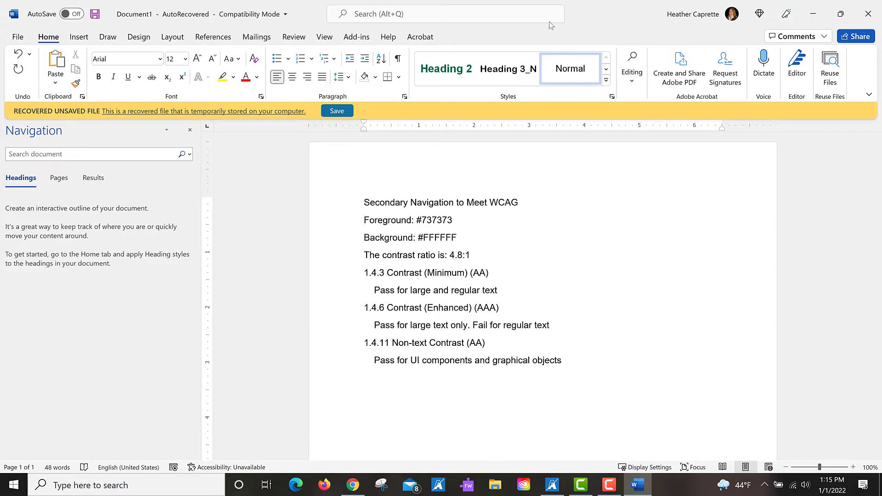
Hide Word and bring the contrast analyser back, moving it to the left.
{"action": "left_click", "coordinate": [815, 16]}
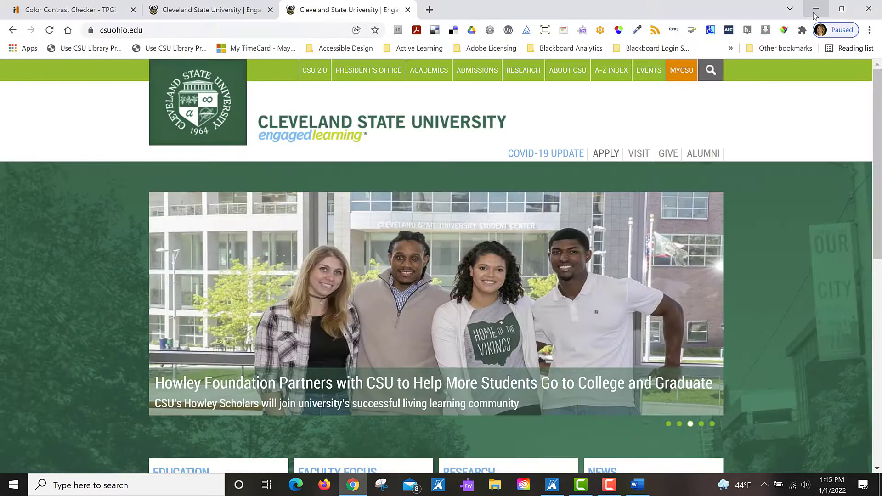
{"action": "left_click", "coordinate": [557, 490]}
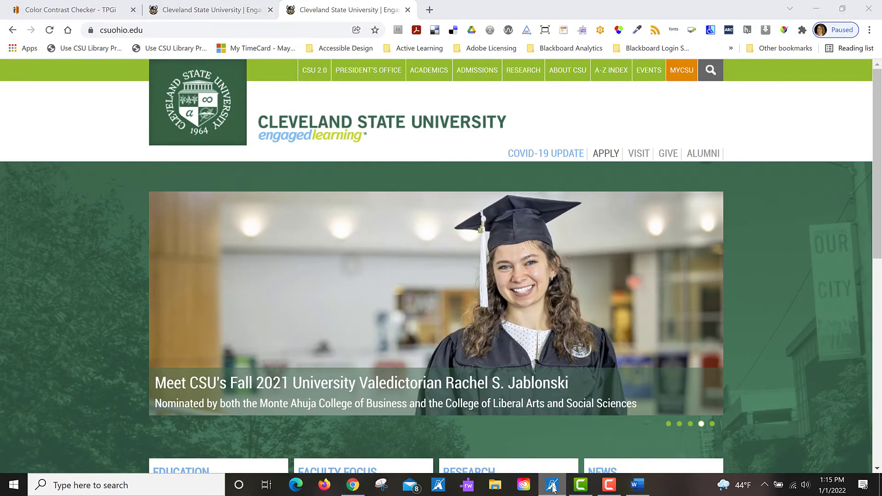
{"action": "left_click_drag", "start_coordinate": [286, 21], "coordinate": [182, 16]}
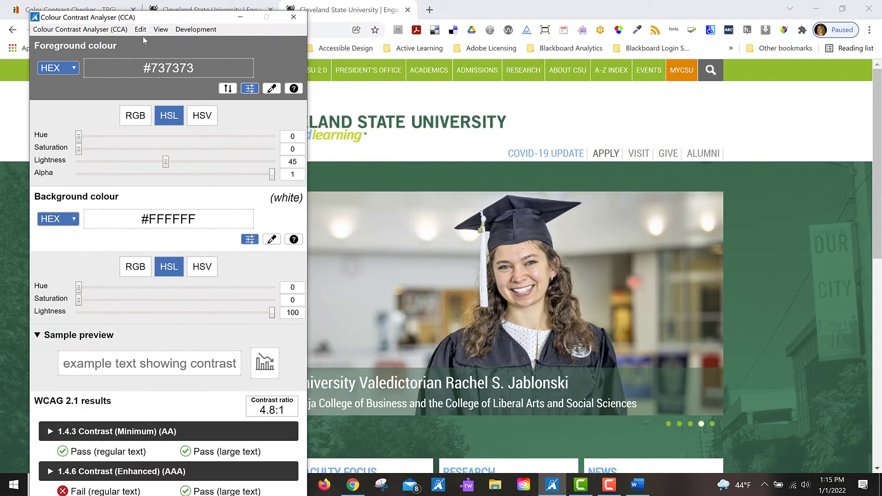
Open the analyser's Preferences and save them.
{"action": "left_click", "coordinate": [78, 30]}
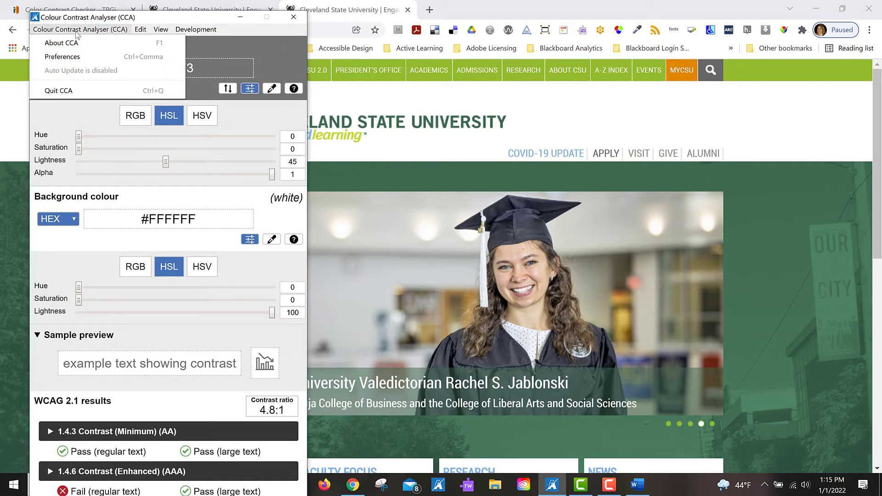
{"action": "left_click", "coordinate": [69, 57]}
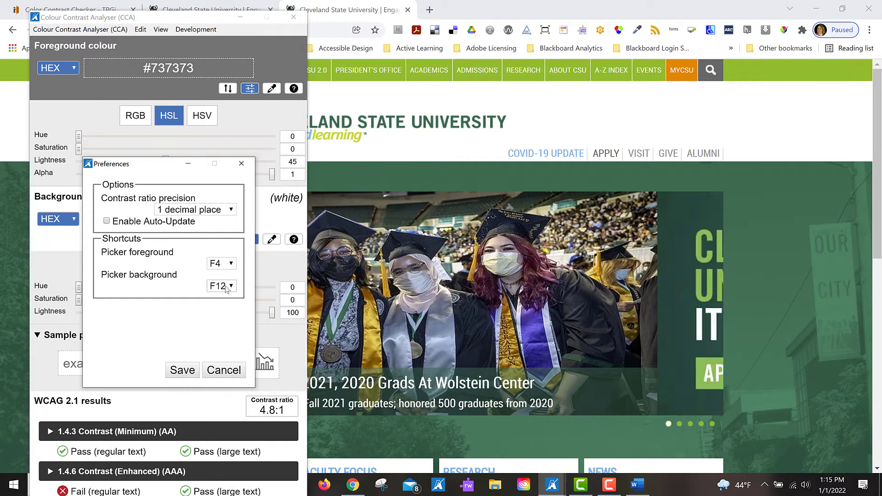
{"action": "left_click", "coordinate": [186, 372]}
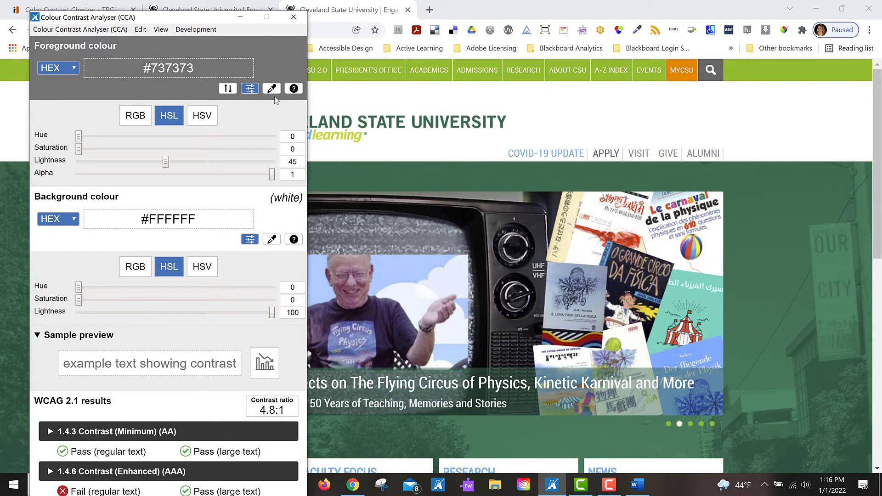
Sample white text as foreground and the green #92BC2E nav bar as background, giving 2.2:1.
{"action": "left_click", "coordinate": [273, 91]}
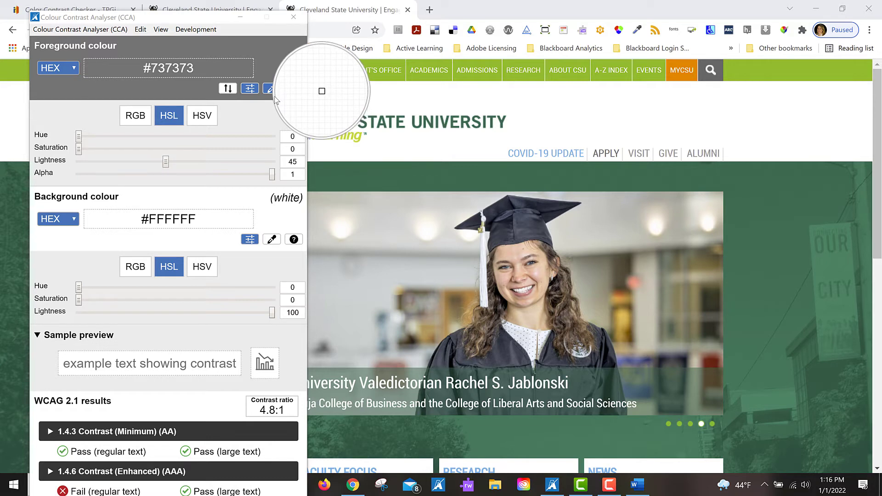
{"action": "left_click", "coordinate": [321, 91]}
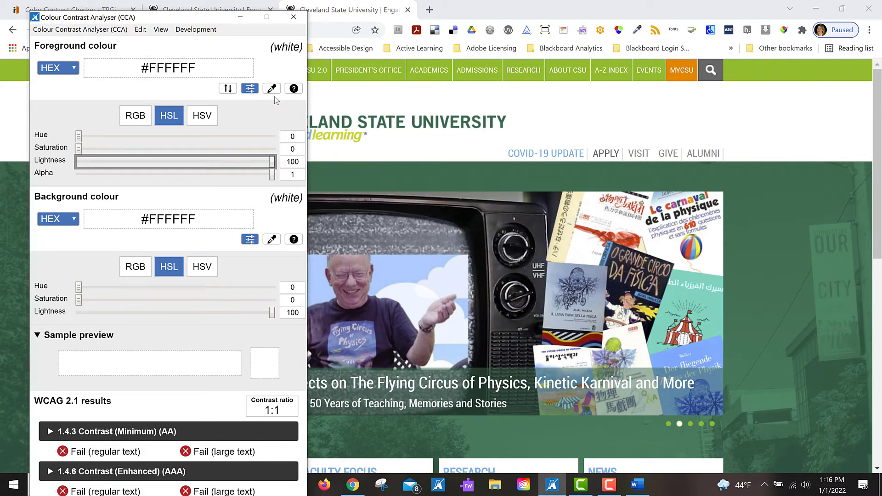
{"action": "key", "text": "Tab"}
{"action": "key", "text": "Tab"}
{"action": "key", "text": "Tab"}
{"action": "key", "text": "Tab"}
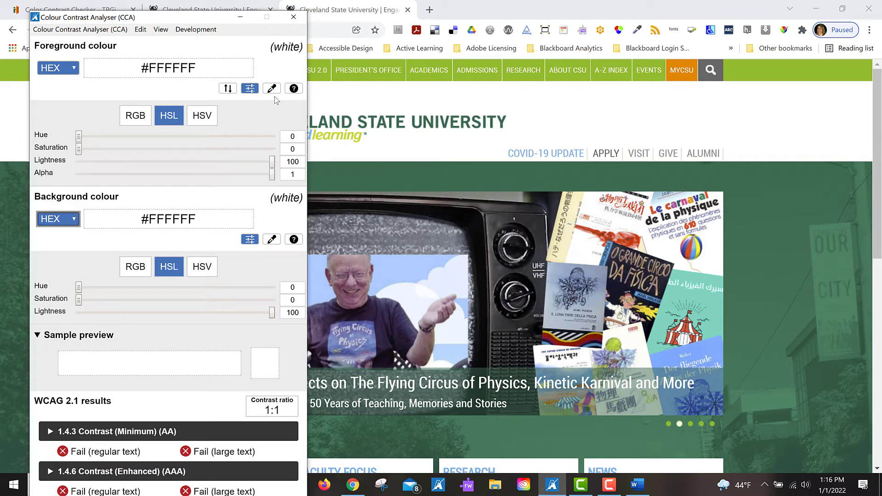
{"action": "key", "text": "Tab"}
{"action": "key", "text": "Tab"}
{"action": "key", "text": "Tab"}
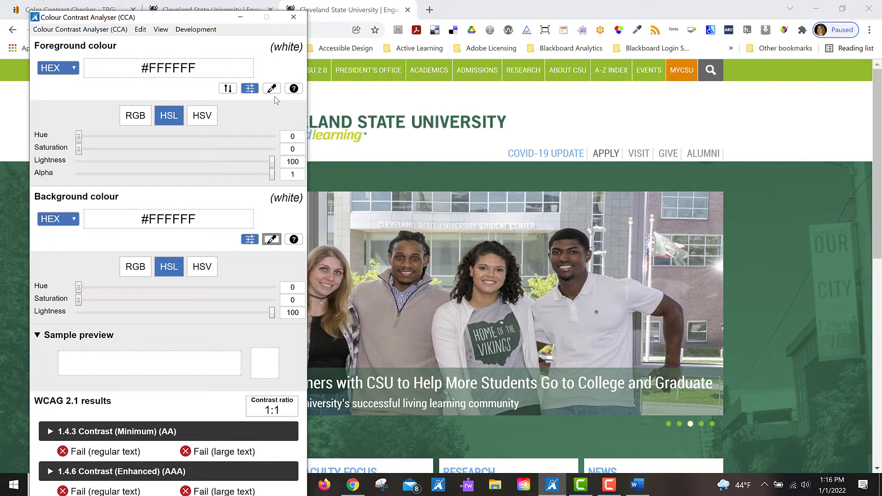
{"action": "key", "text": "Return"}
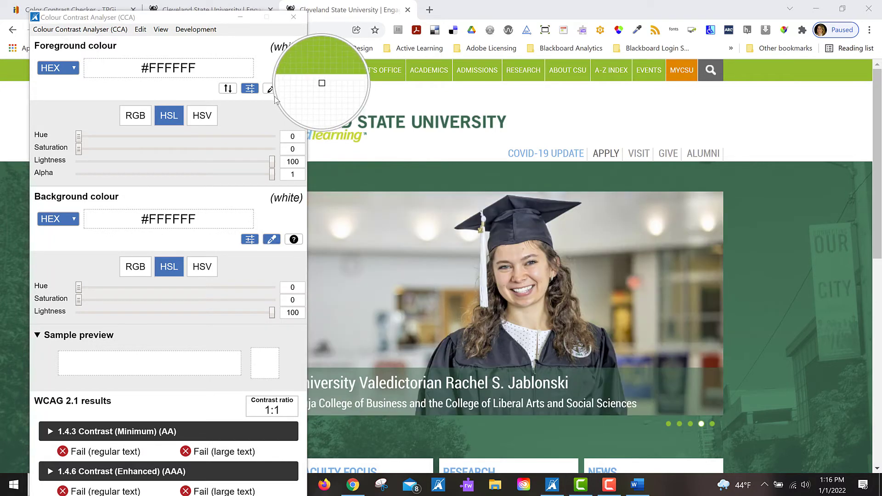
{"action": "key", "text": "Up"}
{"action": "key", "text": "Up"}
{"action": "key", "text": "Up"}
{"action": "key", "text": "Up"}
{"action": "key", "text": "Up"}
{"action": "key", "text": "Up"}
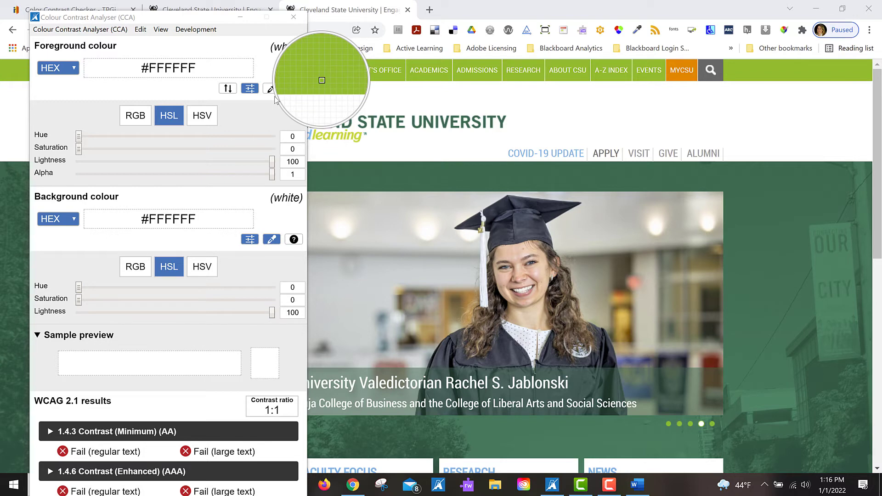
{"action": "key", "text": "Return"}
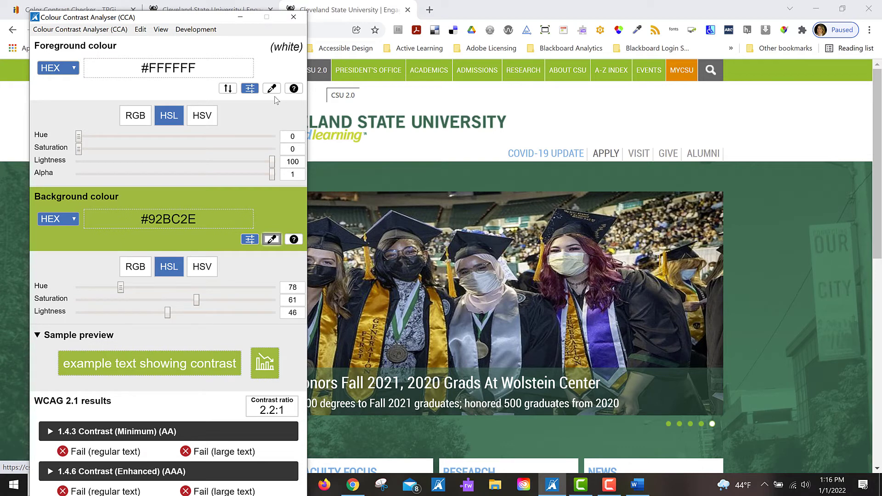
{"action": "left_click", "coordinate": [160, 30]}
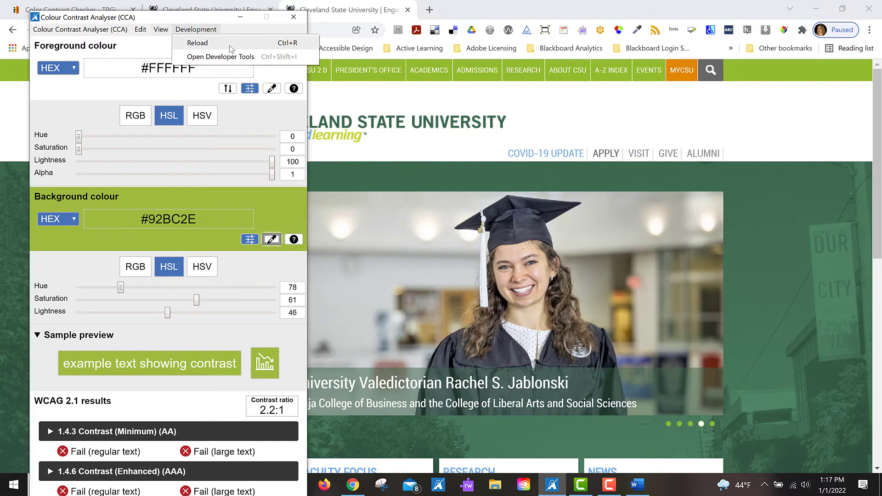
{"action": "left_click", "coordinate": [198, 43]}
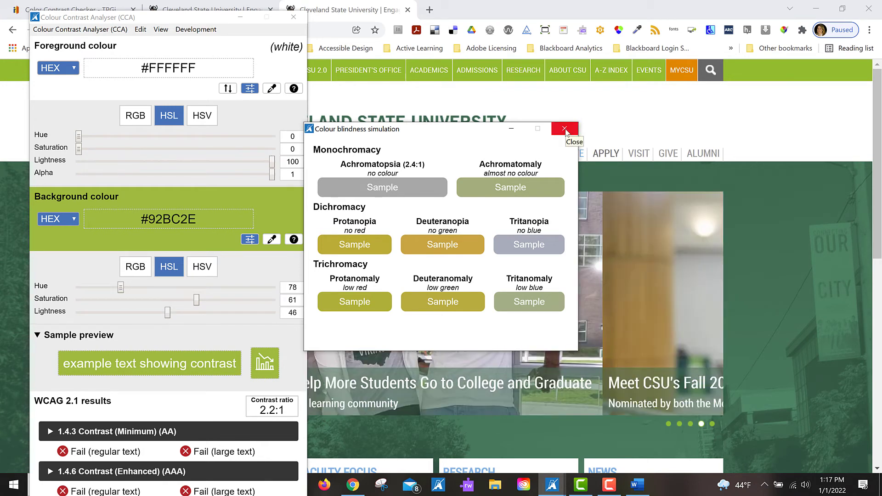
{"action": "left_click", "coordinate": [566, 132]}
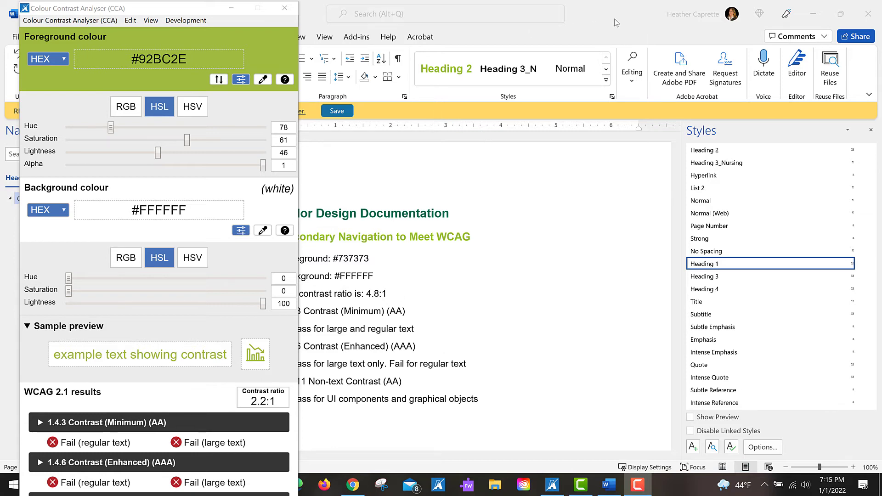
Resize Word beside CCA and eyedrop the green heading text: #92BC2E, failing at 2.2:1.
{"action": "left_click_drag", "start_coordinate": [604, 6], "coordinate": [507, 21]}
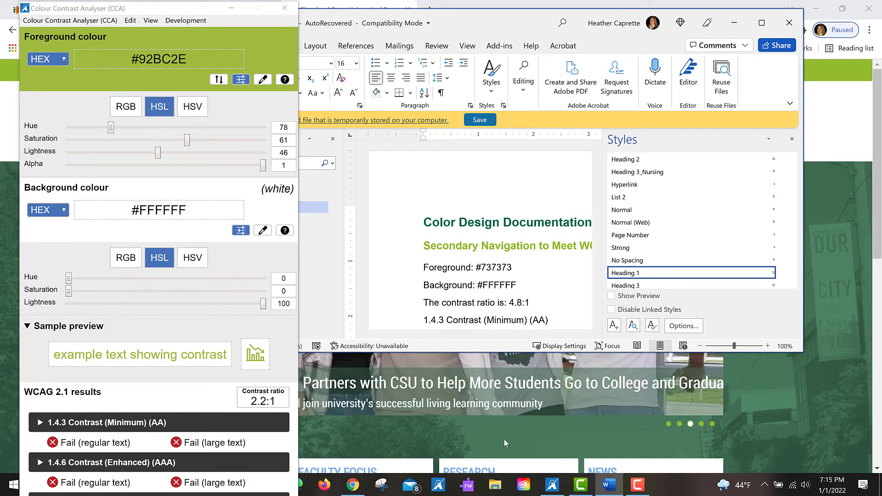
{"action": "left_click_drag", "start_coordinate": [800, 352], "coordinate": [879, 466]}
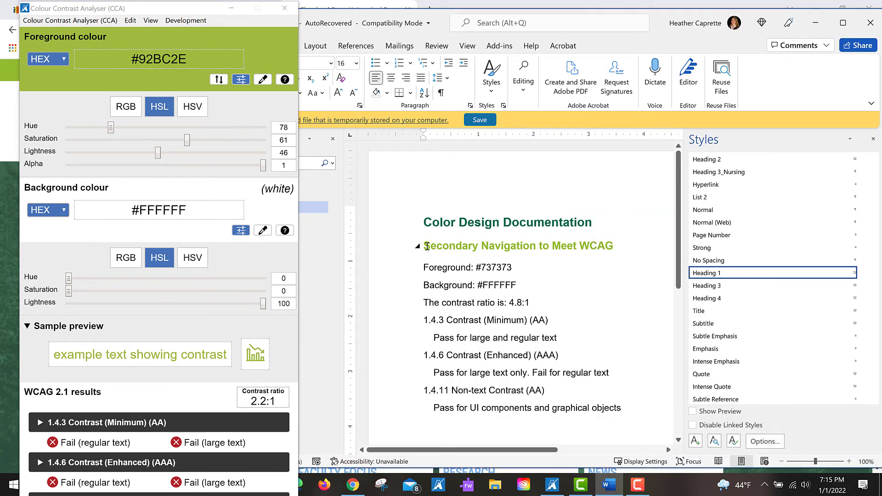
{"action": "left_click_drag", "start_coordinate": [427, 247], "coordinate": [604, 250]}
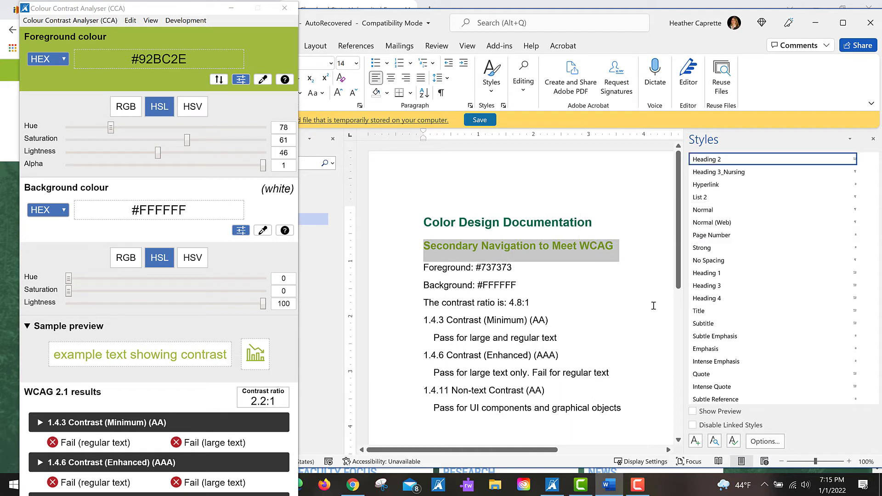
{"action": "left_click", "coordinate": [636, 292]}
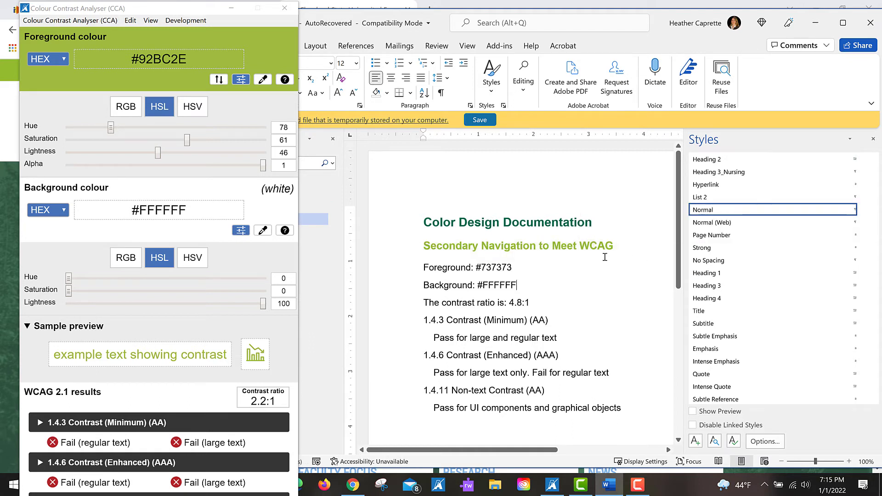
{"action": "left_click", "coordinate": [263, 81]}
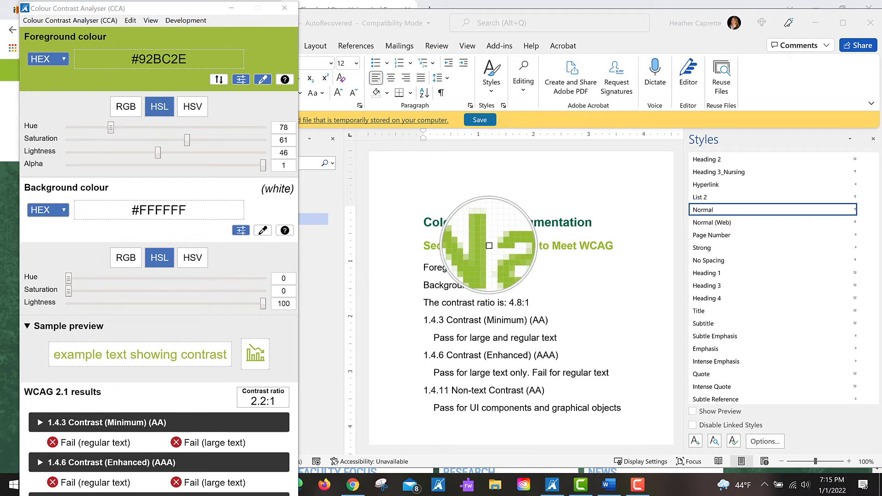
{"action": "left_click", "coordinate": [489, 245]}
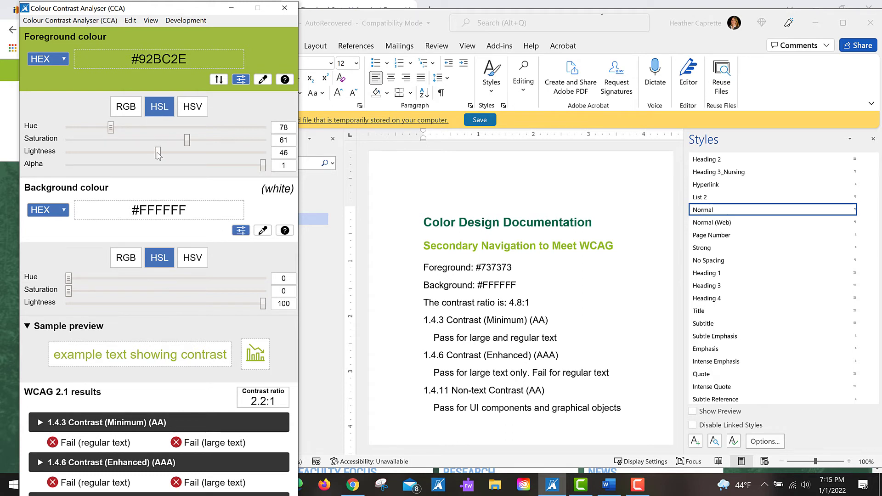
Lower the foreground lightness to 31, giving #637F1F at a passing 4.6:1, and select its hex.
{"action": "left_click_drag", "start_coordinate": [157, 155], "coordinate": [130, 155]}
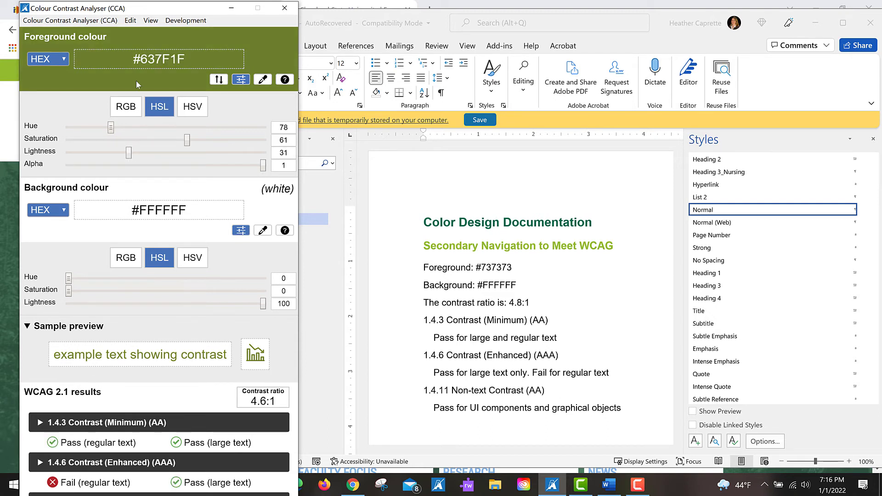
{"action": "left_click", "coordinate": [157, 63]}
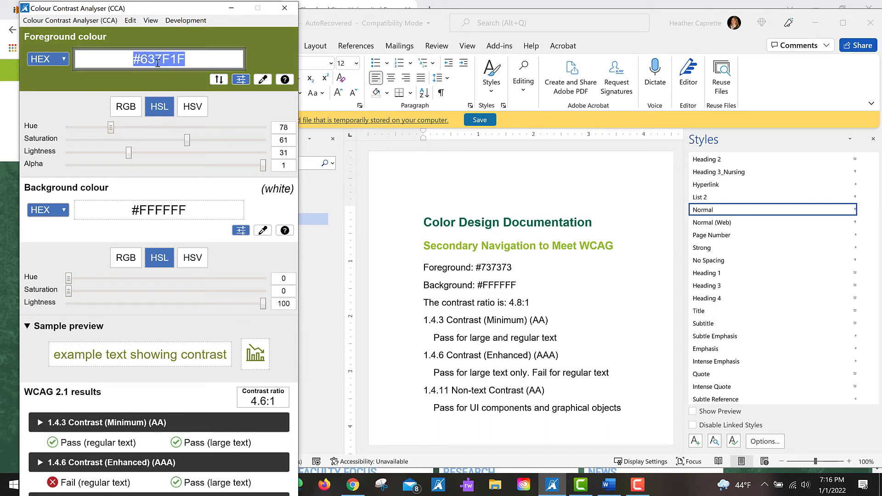
Copy the six hex digits 637F1F from CCA's foreground field.
{"action": "left_click", "coordinate": [196, 57]}
{"action": "key", "text": "Home"}
{"action": "key", "text": "Right"}
{"action": "key", "text": "shift+End"}
{"action": "key", "text": "ctrl+c"}
In Word, put the caret in the heading and open Modify for the Heading 2 style.
{"action": "key", "text": "alt+Tab"}
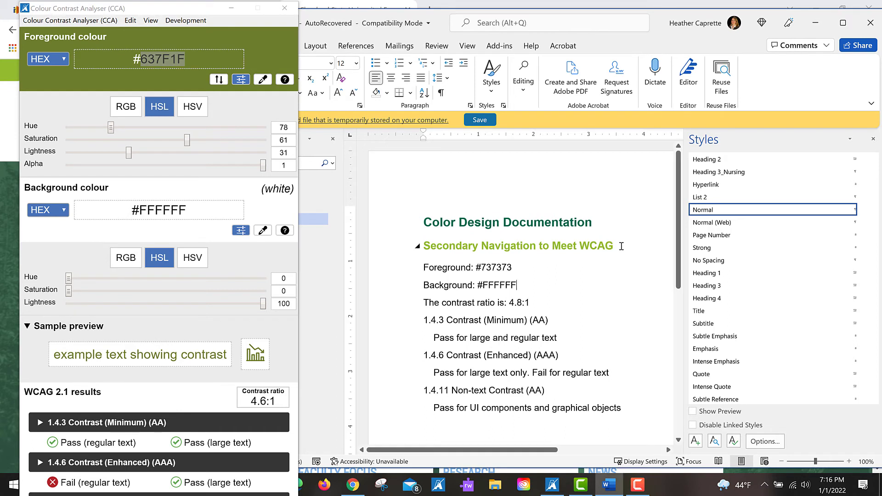
{"action": "left_click", "coordinate": [613, 248]}
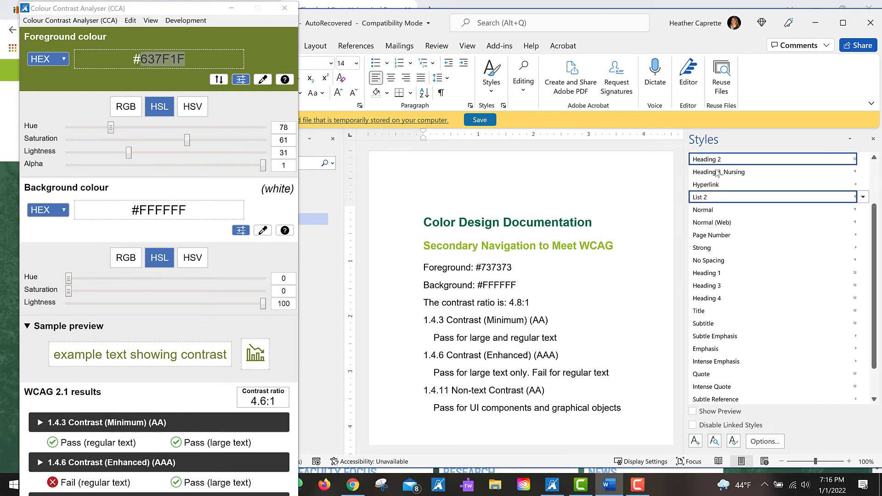
{"action": "mouse_move", "coordinate": [724, 165]}
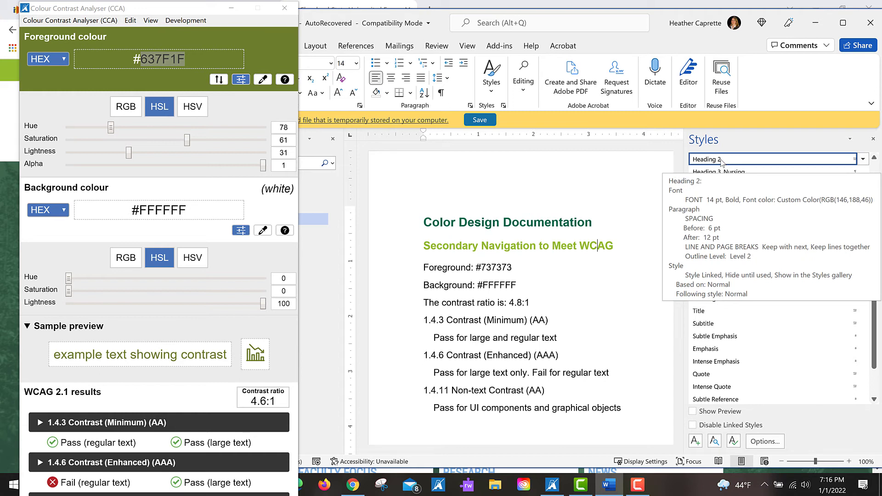
{"action": "right_click", "coordinate": [721, 160]}
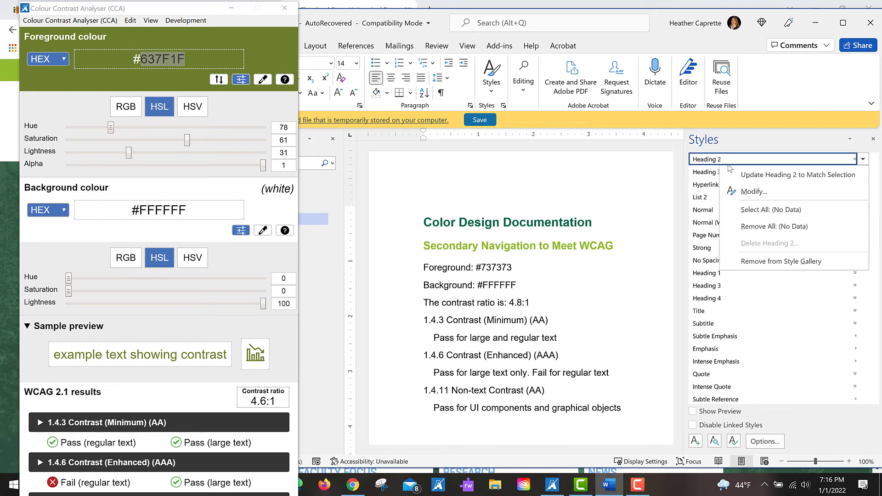
{"action": "left_click", "coordinate": [757, 192]}
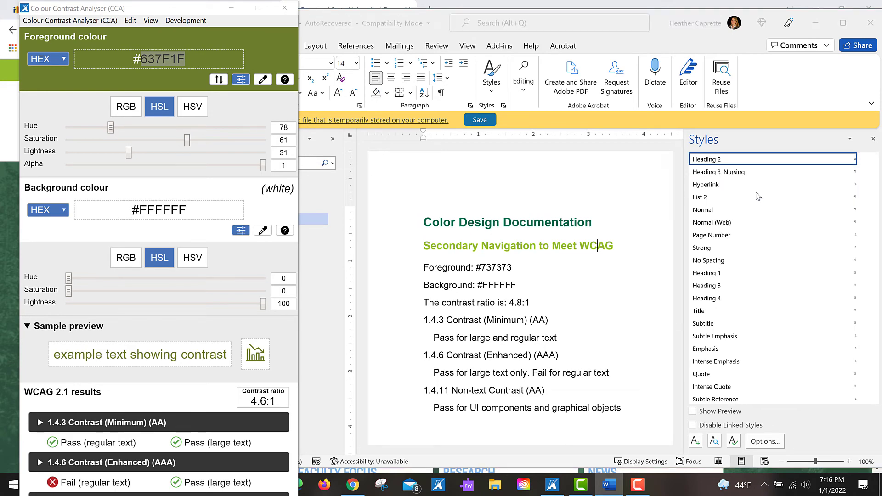
Set the Heading 2 font colour to custom hex 637F1F, replacing 92BC2E, and save the style.
{"action": "left_click", "coordinate": [722, 168]}
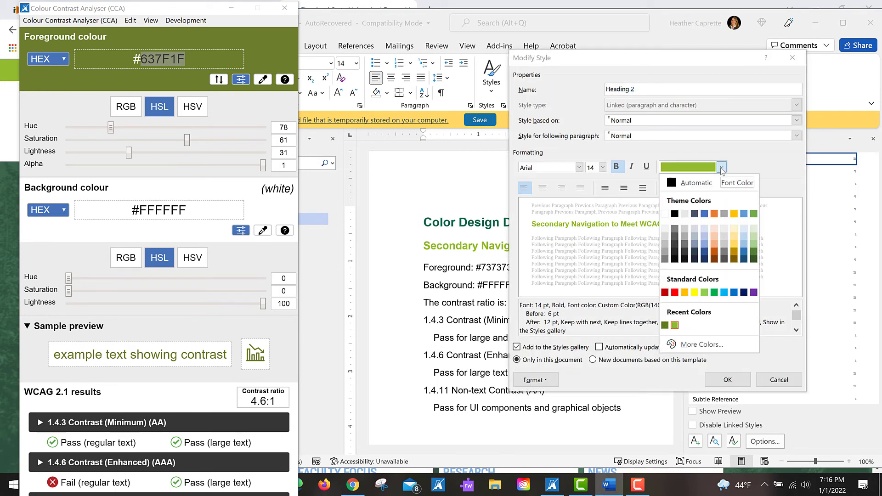
{"action": "left_click", "coordinate": [707, 351]}
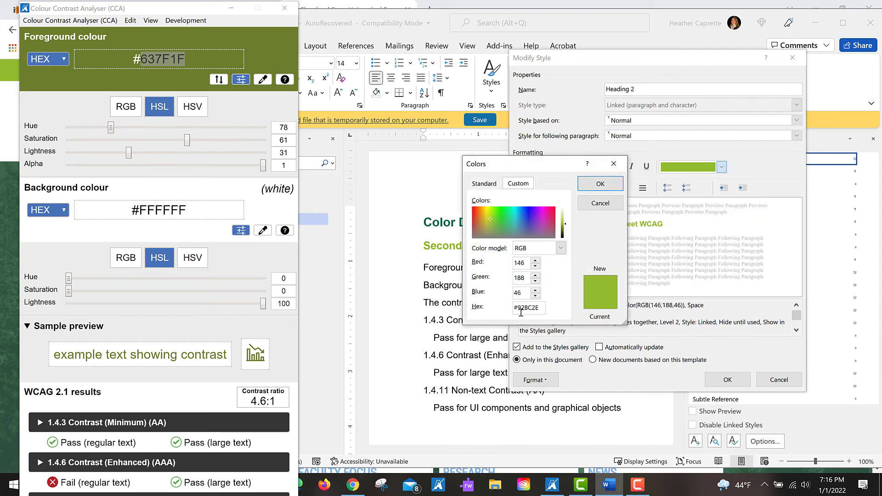
{"action": "left_click", "coordinate": [517, 307]}
{"action": "left_click_drag", "start_coordinate": [519, 307], "coordinate": [589, 306]}
{"action": "key", "text": "ctrl+v"}
{"action": "left_click", "coordinate": [603, 184]}
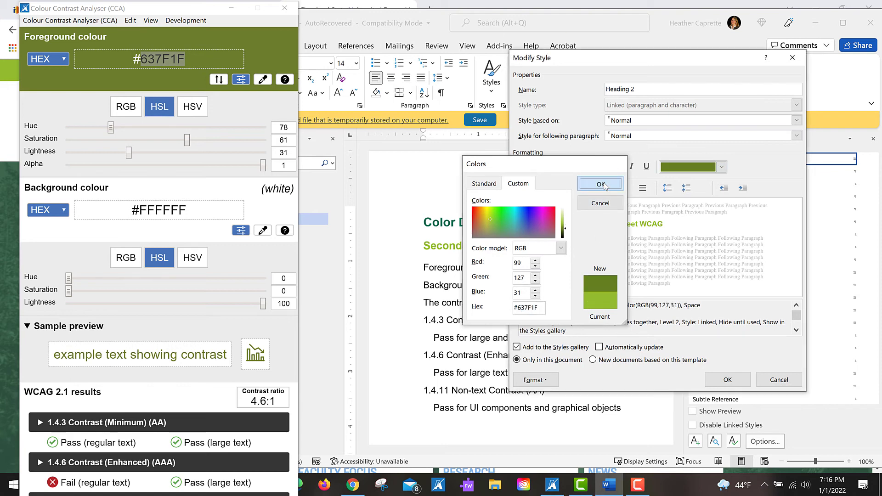
{"action": "left_click", "coordinate": [736, 381]}
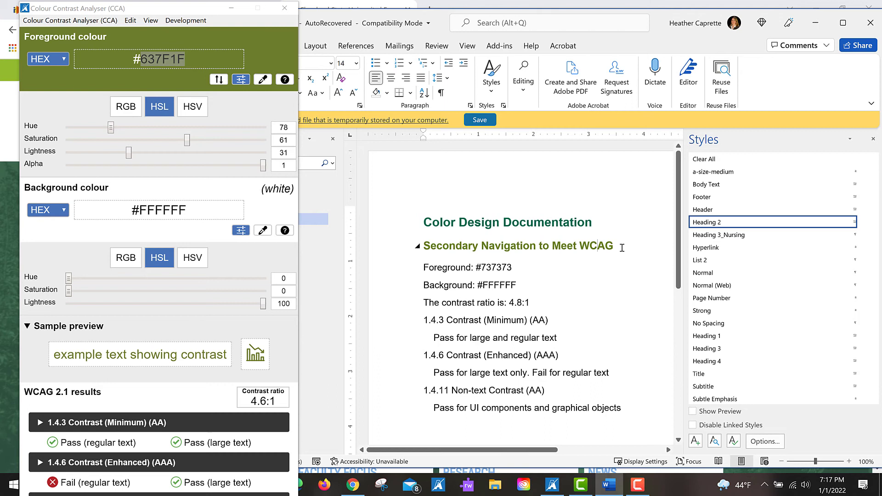
Give the selected heading a custom font colour starting 00, making it dark green #006A4D.
{"action": "left_click_drag", "start_coordinate": [619, 247], "coordinate": [421, 248]}
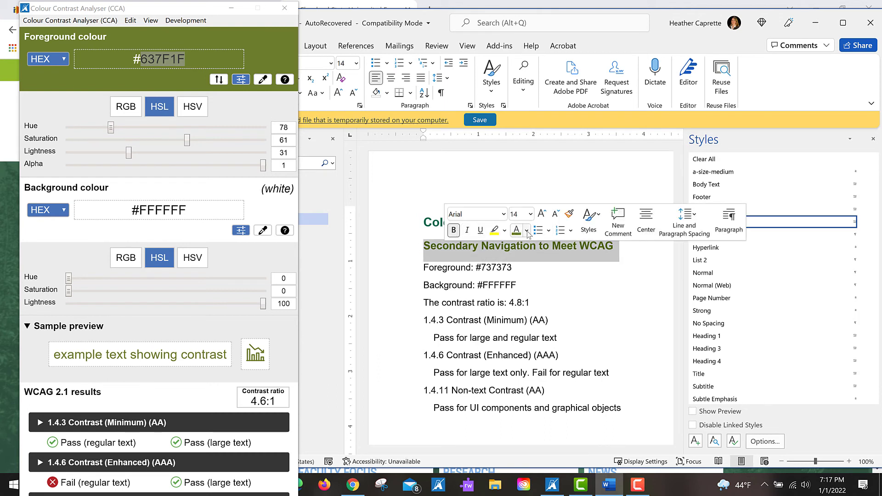
{"action": "left_click", "coordinate": [527, 231]}
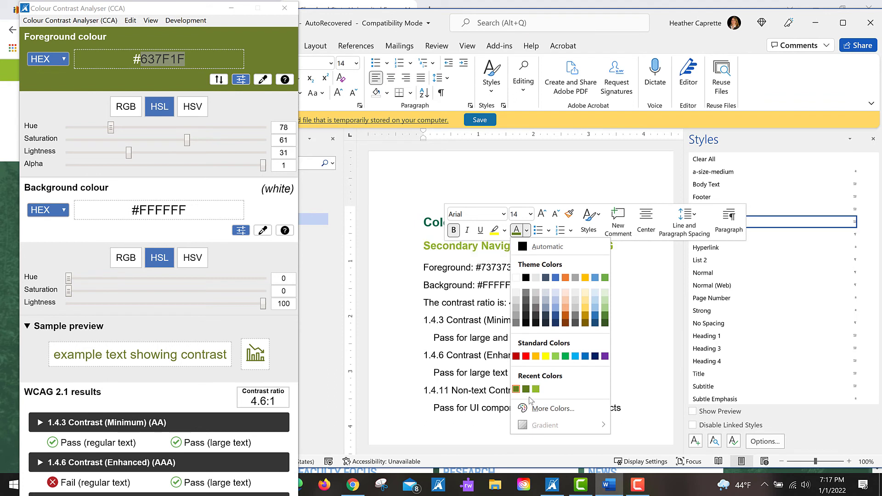
{"action": "left_click", "coordinate": [549, 408]}
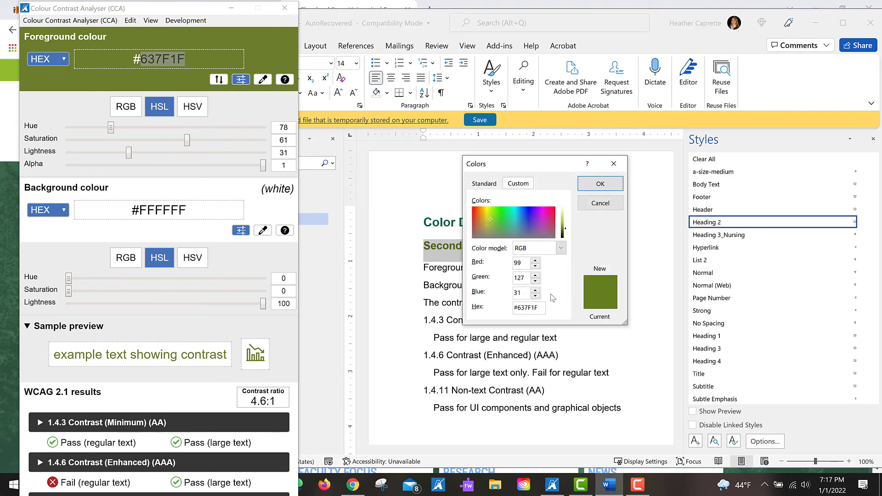
{"action": "left_click_drag", "start_coordinate": [519, 307], "coordinate": [554, 306]}
{"action": "type", "text": "006a4d"}
{"action": "left_click", "coordinate": [604, 185]}
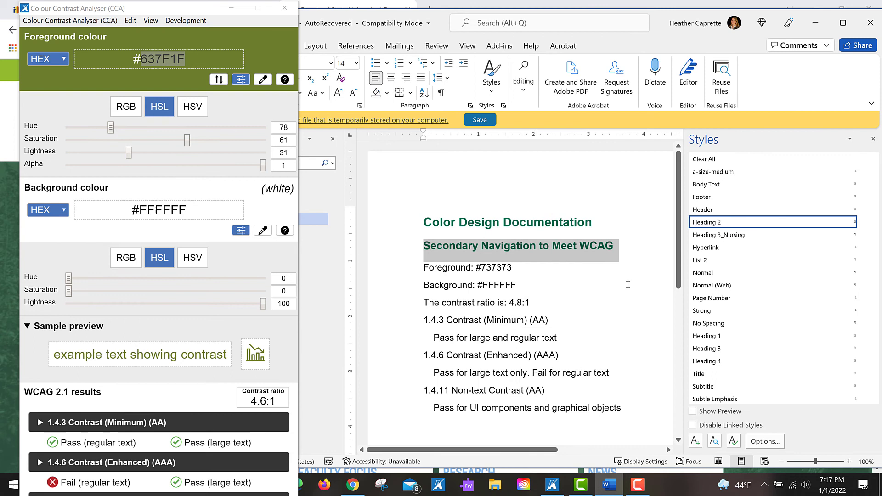
{"action": "left_click", "coordinate": [629, 279]}
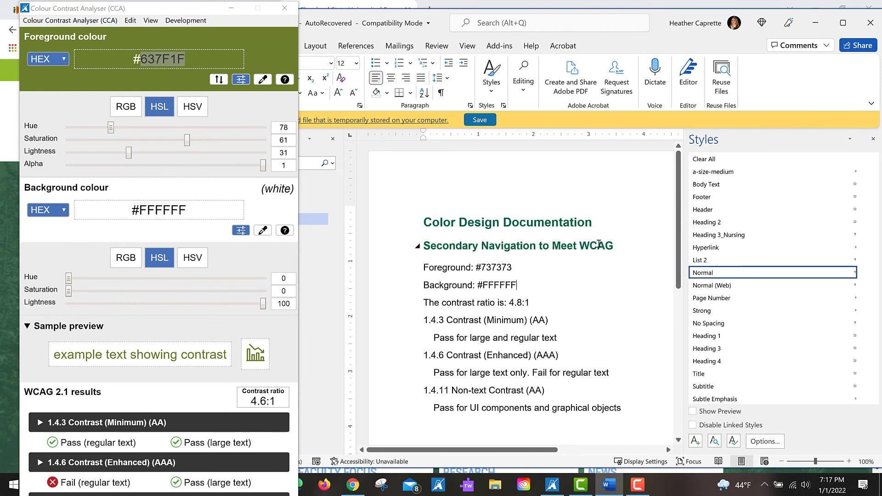
Eyedrop the heading's #006A4D into CCA's foreground (6.6:1 on white) and show it as RGB.
{"action": "left_click", "coordinate": [263, 79]}
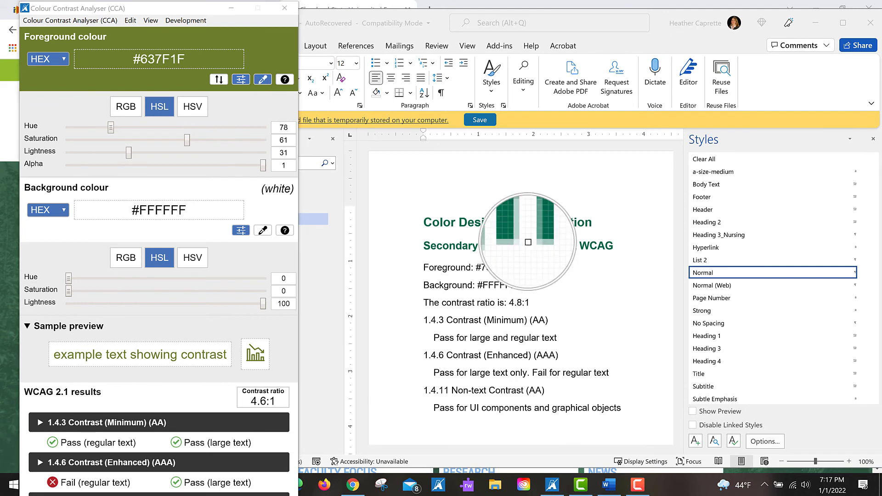
{"action": "left_click", "coordinate": [541, 247]}
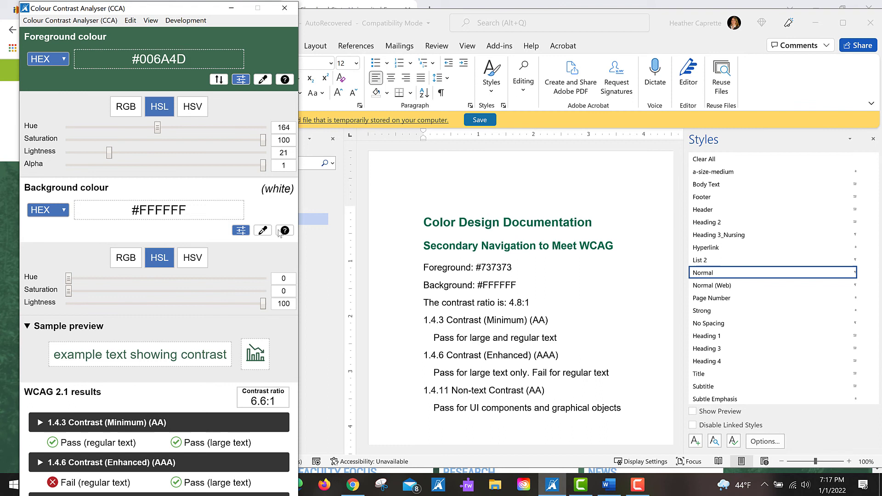
{"action": "left_click", "coordinate": [131, 107]}
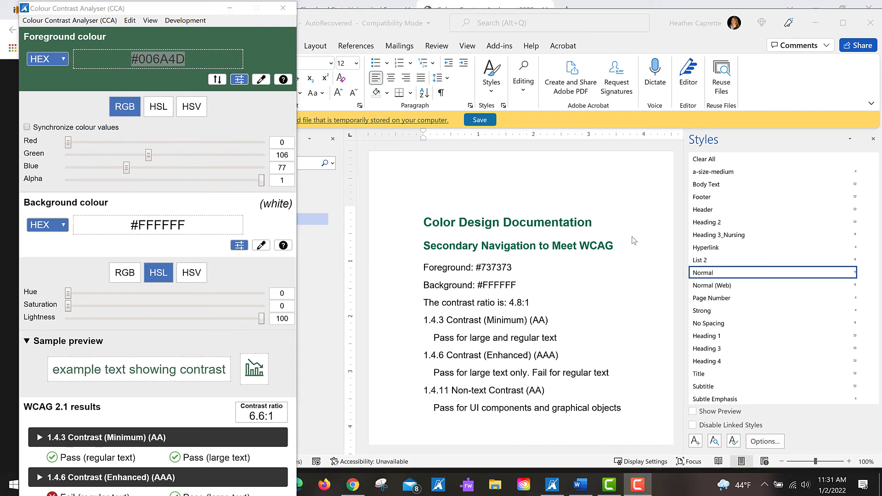
Modify the Heading 2 style to use the standard pure blue font colour.
{"action": "left_click_drag", "start_coordinate": [620, 249], "coordinate": [423, 248]}
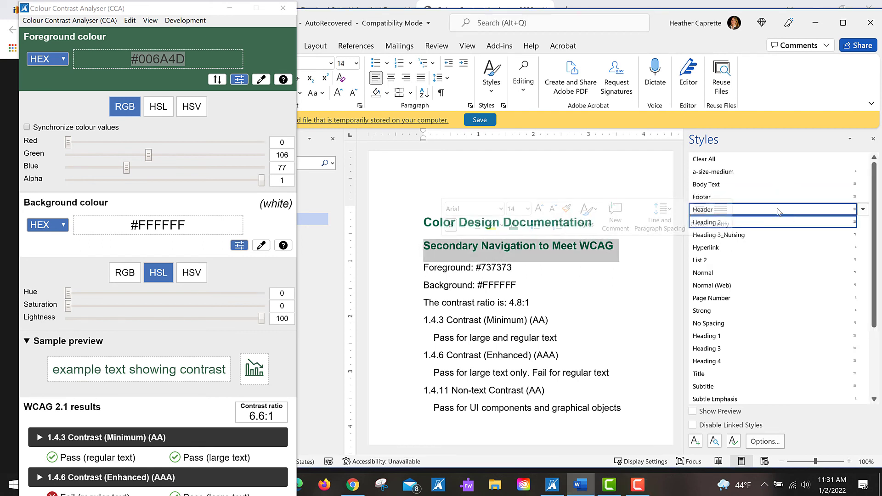
{"action": "right_click", "coordinate": [713, 224]}
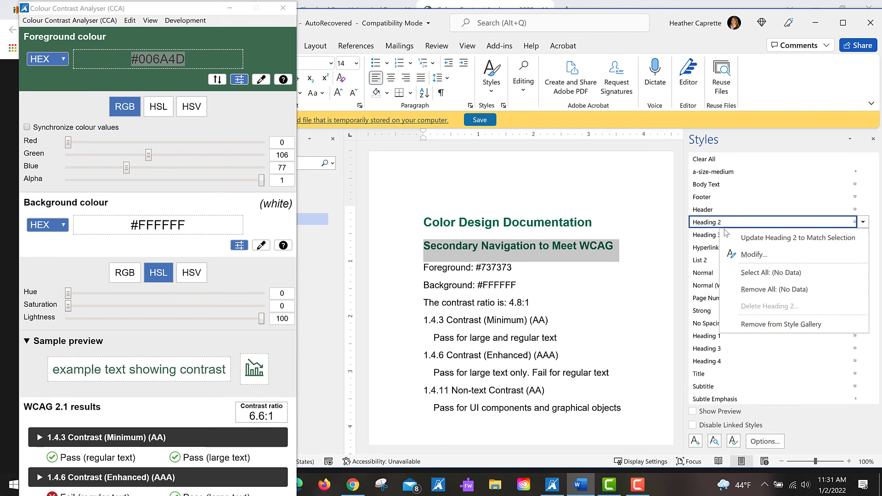
{"action": "left_click", "coordinate": [751, 255]}
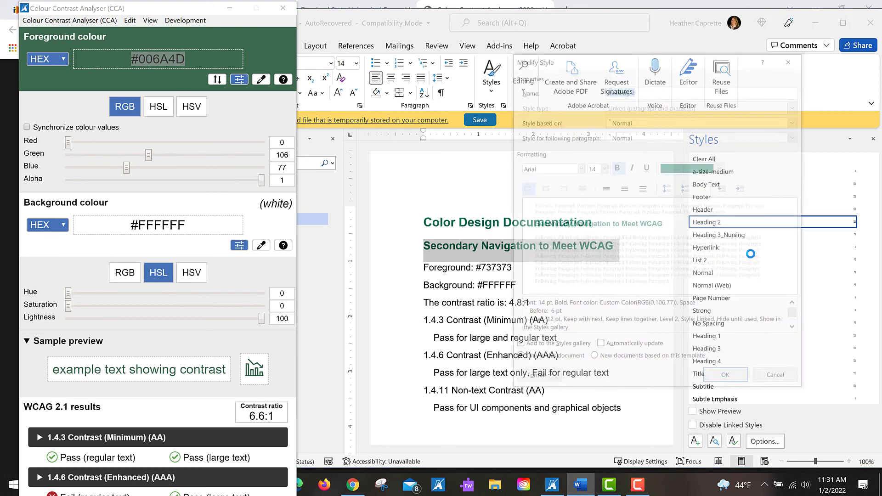
{"action": "left_click", "coordinate": [722, 167]}
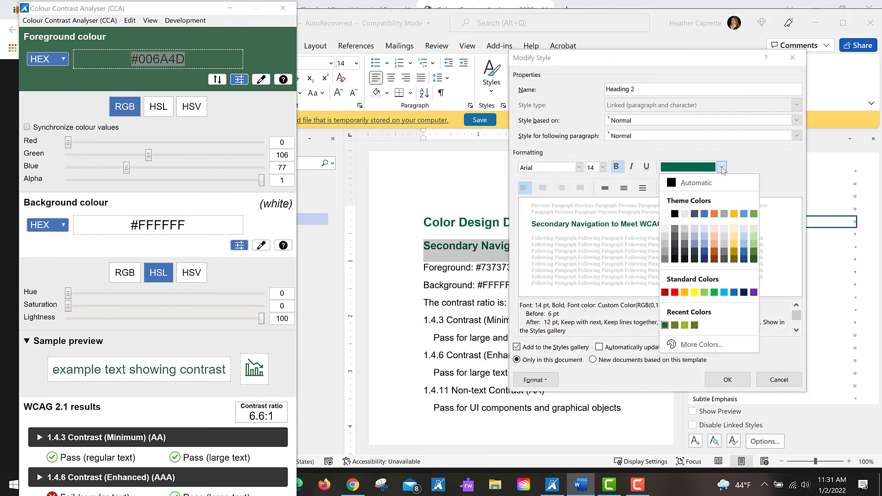
{"action": "left_click", "coordinate": [715, 347]}
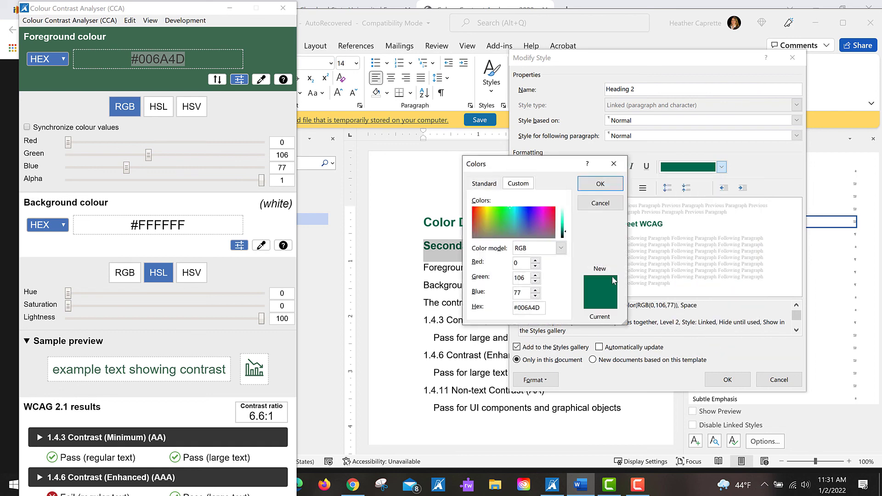
{"action": "left_click", "coordinate": [485, 185]}
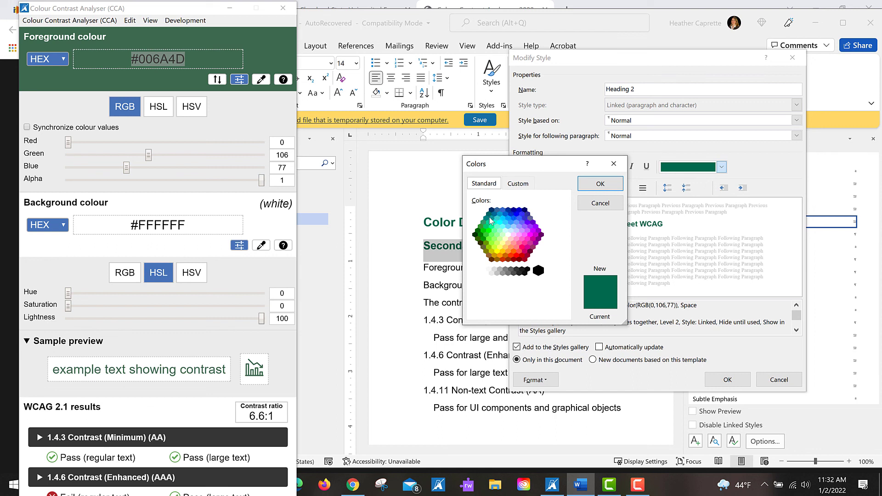
{"action": "left_click", "coordinate": [517, 215]}
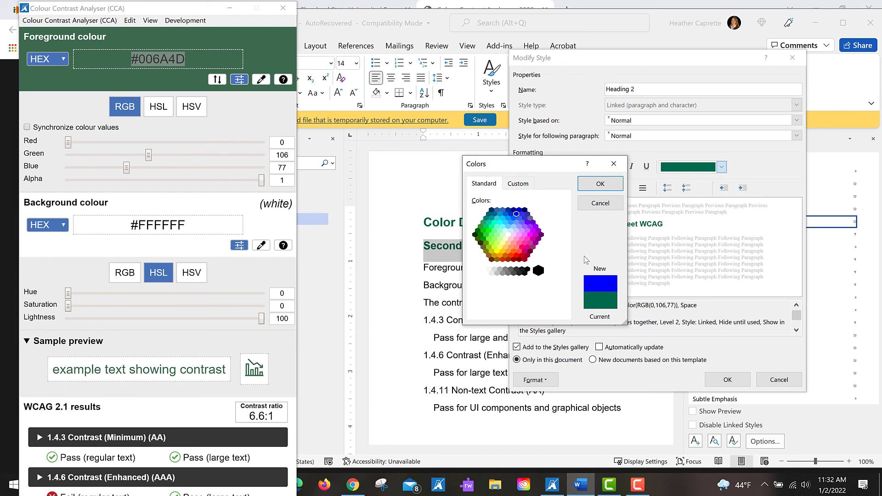
{"action": "left_click", "coordinate": [604, 184]}
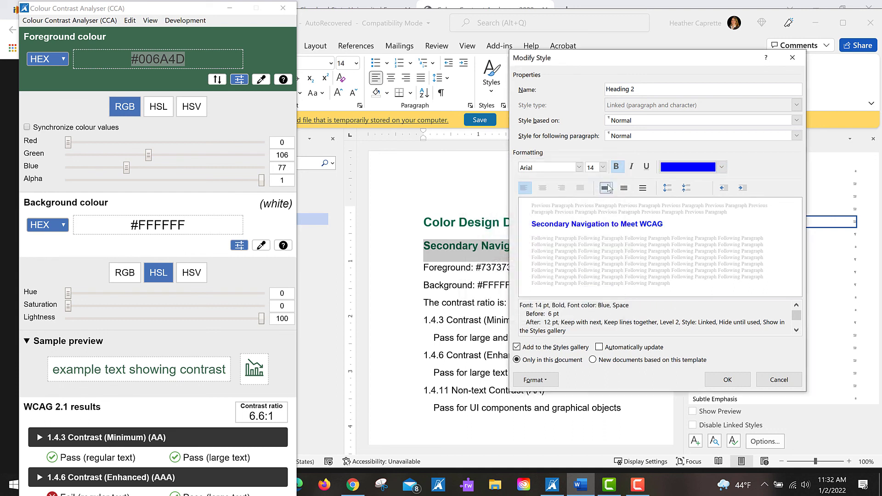
{"action": "left_click", "coordinate": [727, 379]}
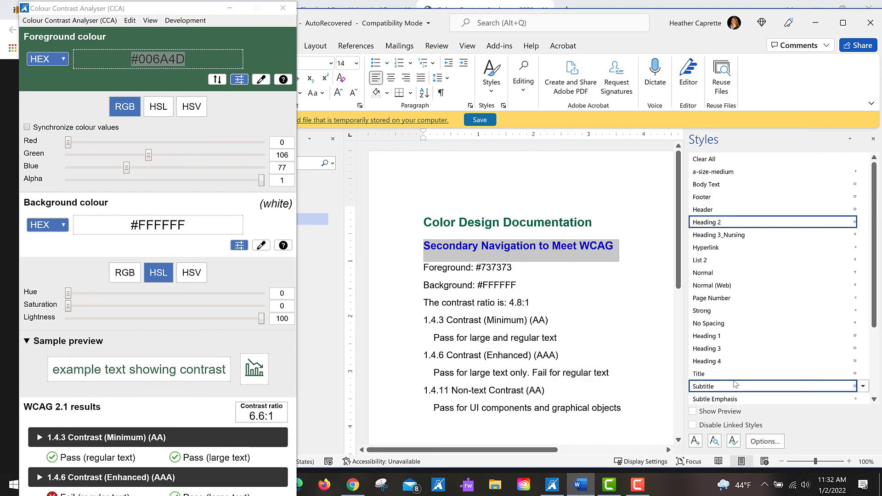
Eyedrop the blue heading #0000FF as CCA's foreground, reaching 8.6:1 against white.
{"action": "left_click", "coordinate": [261, 81]}
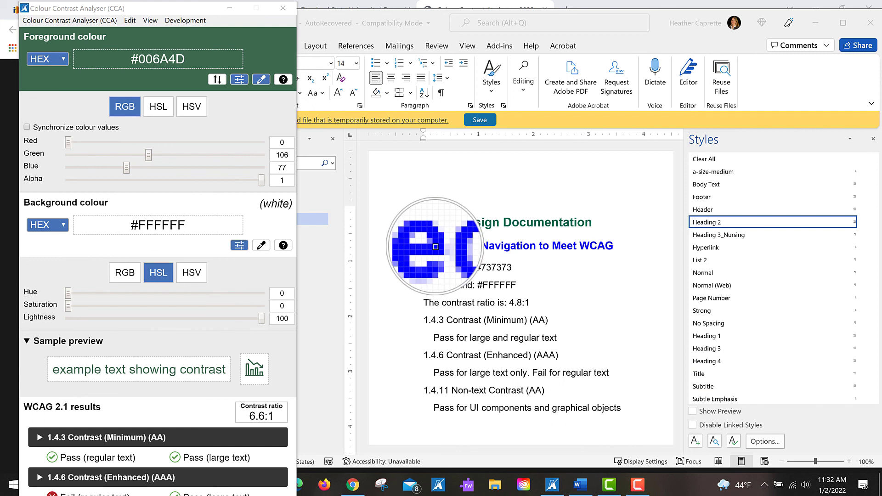
{"action": "left_click", "coordinate": [435, 247]}
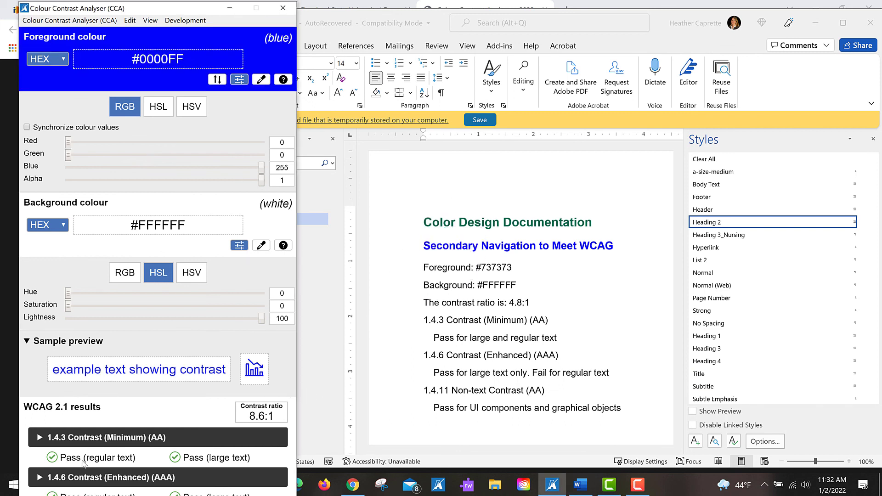